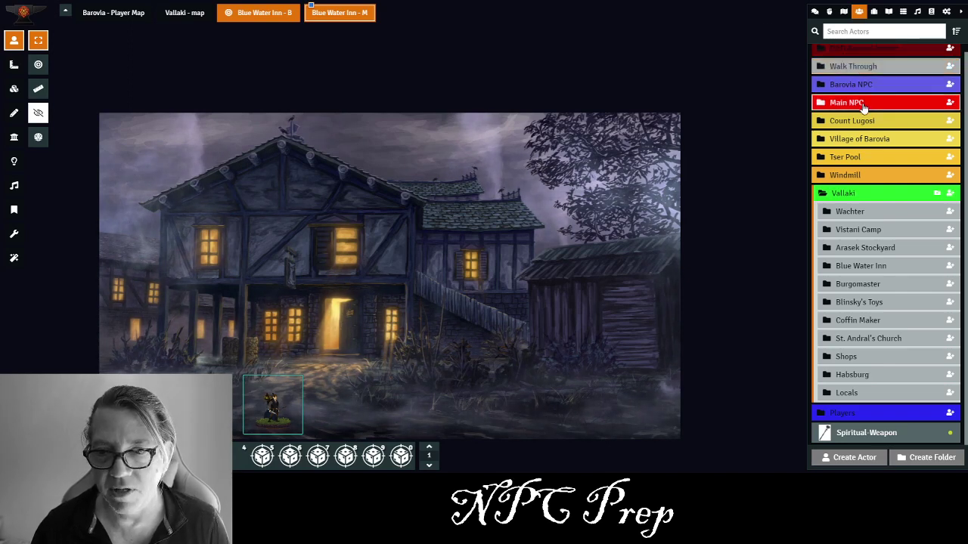
- Collapse the Vallaki actor folder and look over the actors in the Players folder
left_click_drag(863, 108, 908, 93)
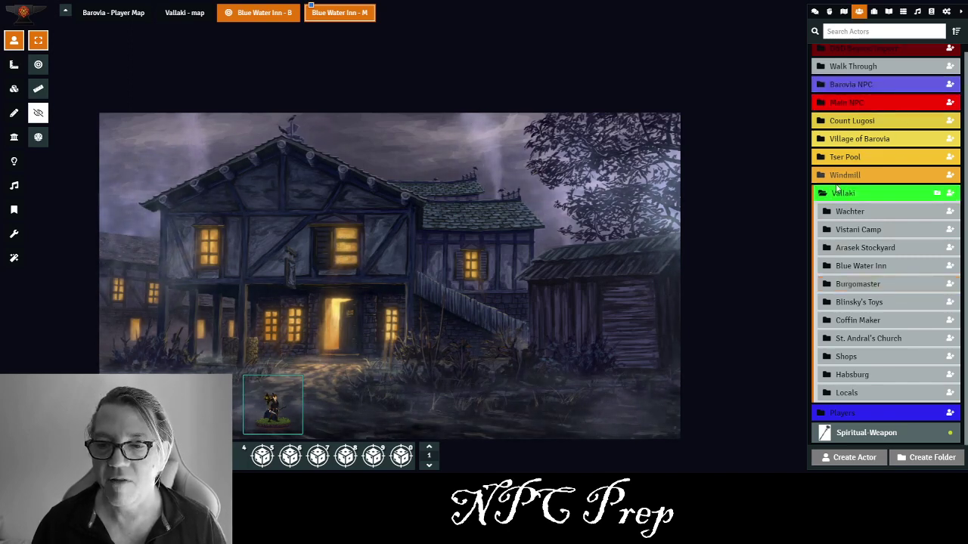
left_click(862, 194)
left_click(848, 219)
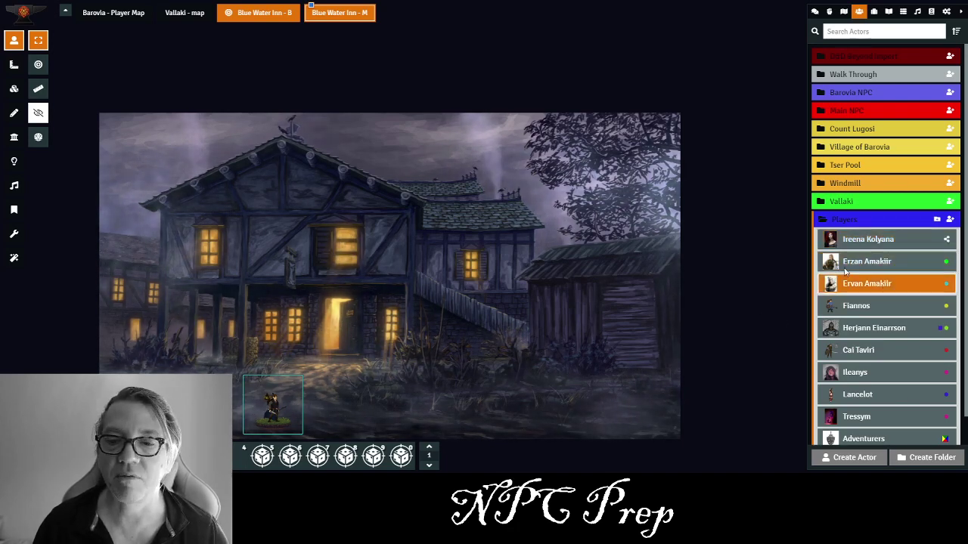
left_click(869, 220)
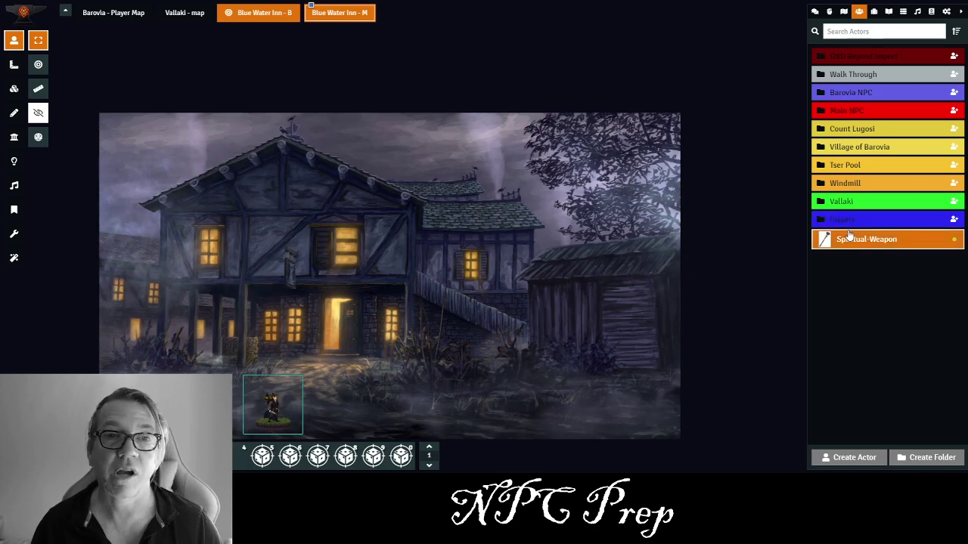
- Expand the Vallaki actor folder and its Wachter subfolder
left_click(889, 201)
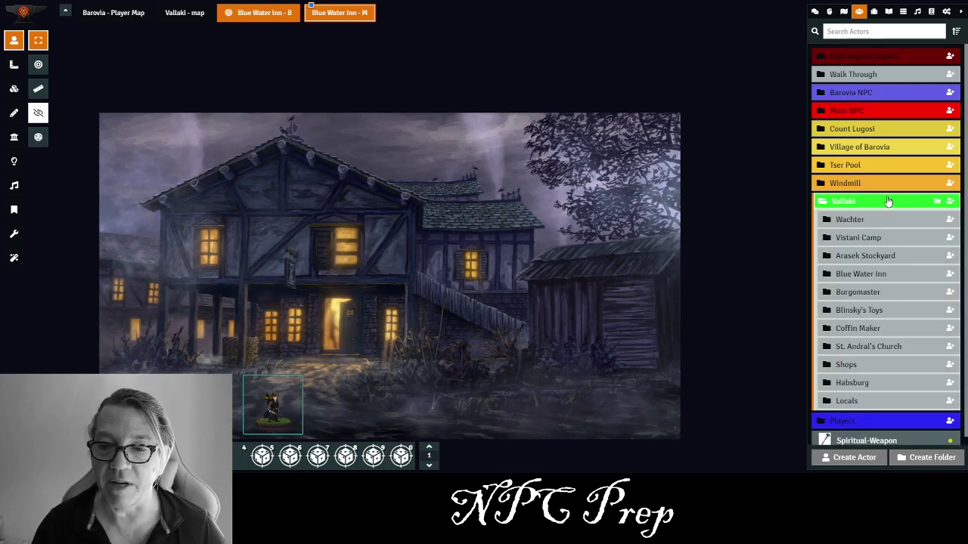
scroll(873, 280, "down", 1)
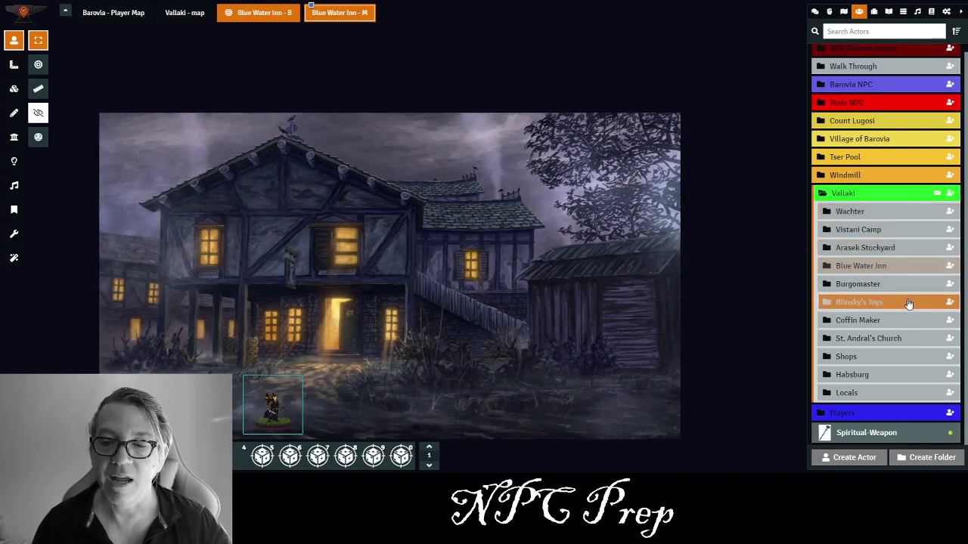
left_click(897, 215)
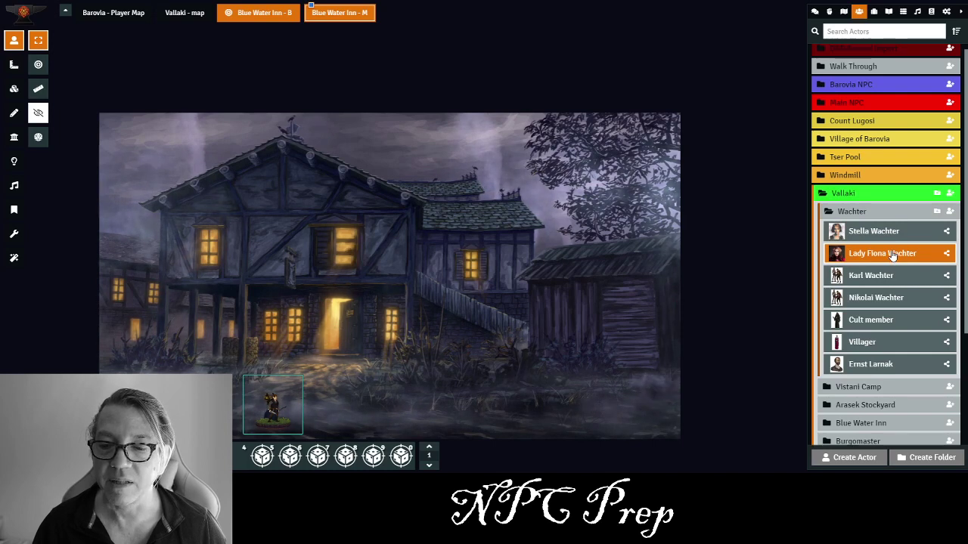
- Place a trial Lady Fiona Wachter token on the inn scene and remove it again
left_click_drag(893, 255, 510, 242)
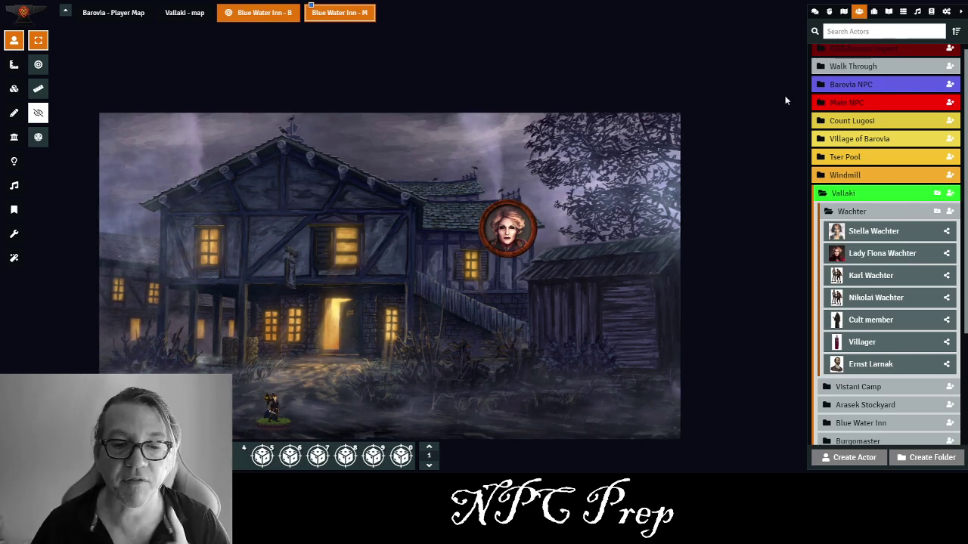
left_click(533, 226)
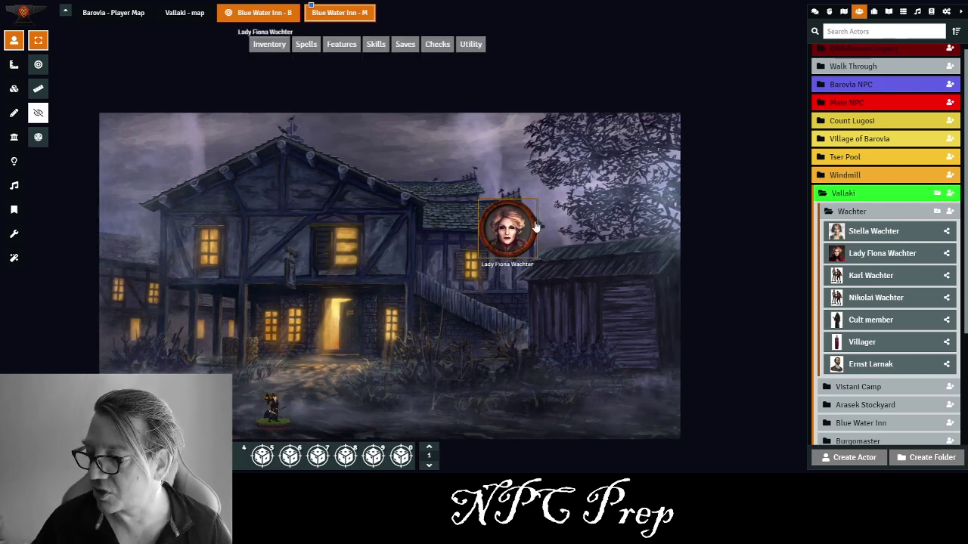
key("Delete")
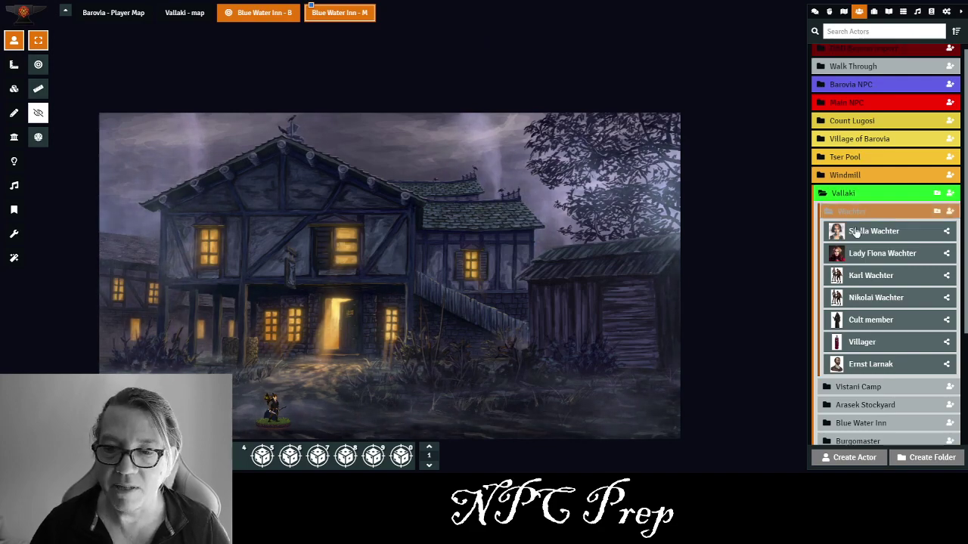
- Open Lady Fiona Wachter's character sheet and examine her prototype token settings beside it
left_click(890, 252)
left_click_drag(237, 85, 460, 64)
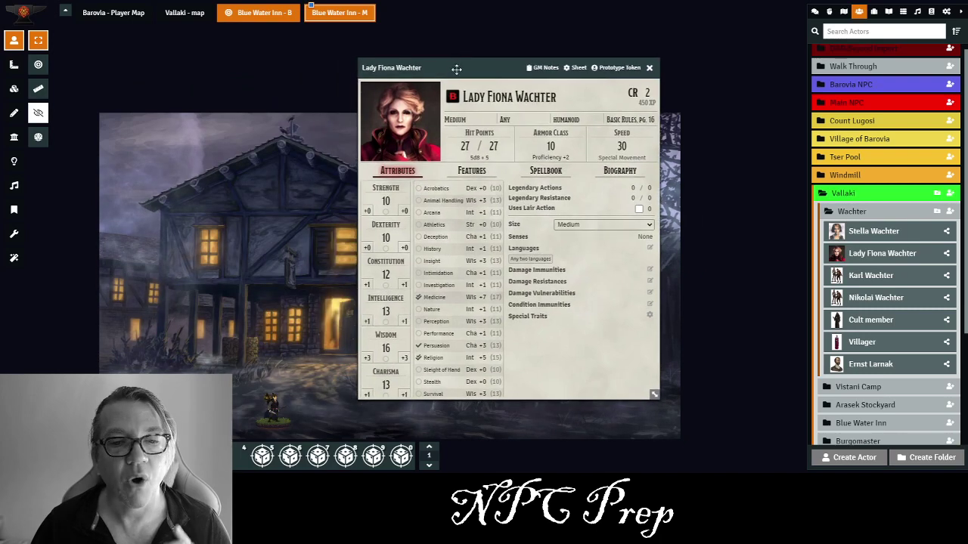
left_click(619, 67)
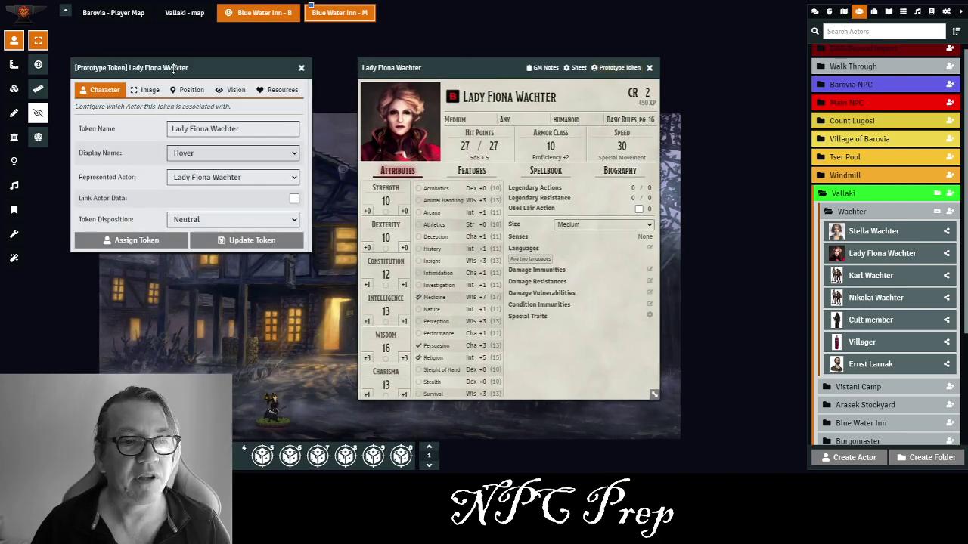
left_click_drag(174, 68, 182, 85)
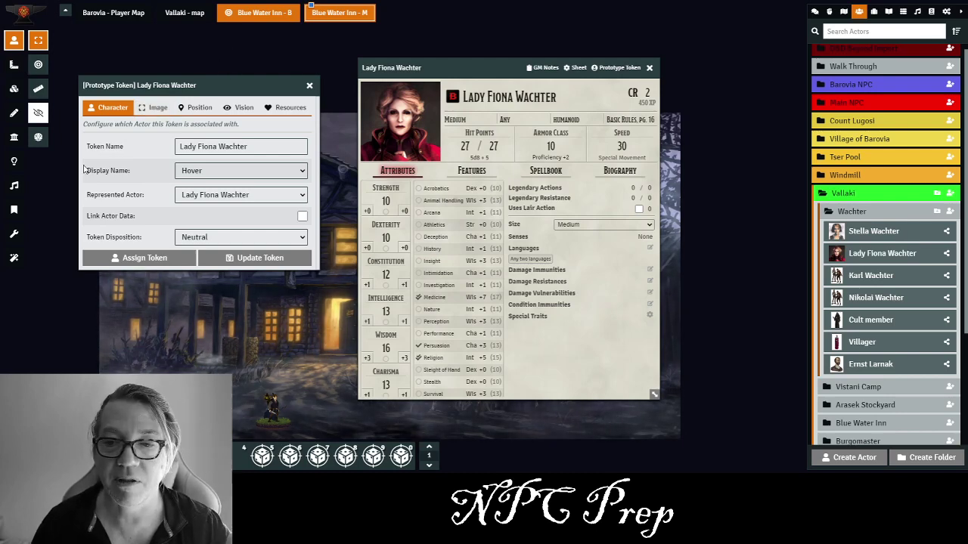
- Duplicate the Assassin actor in the Humanoid folder of D&D Beyond Import
scroll(891, 109, "up", 2)
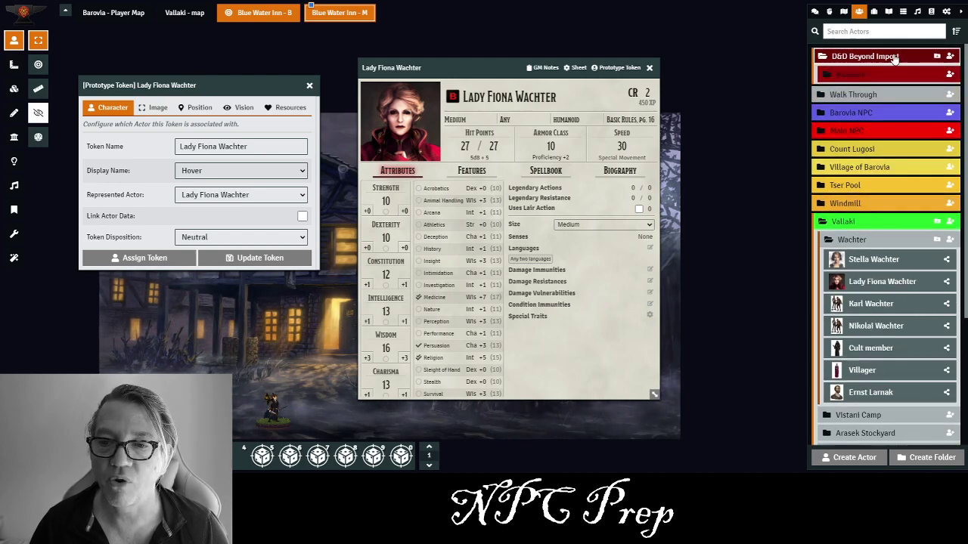
left_click(894, 74)
left_click(894, 110)
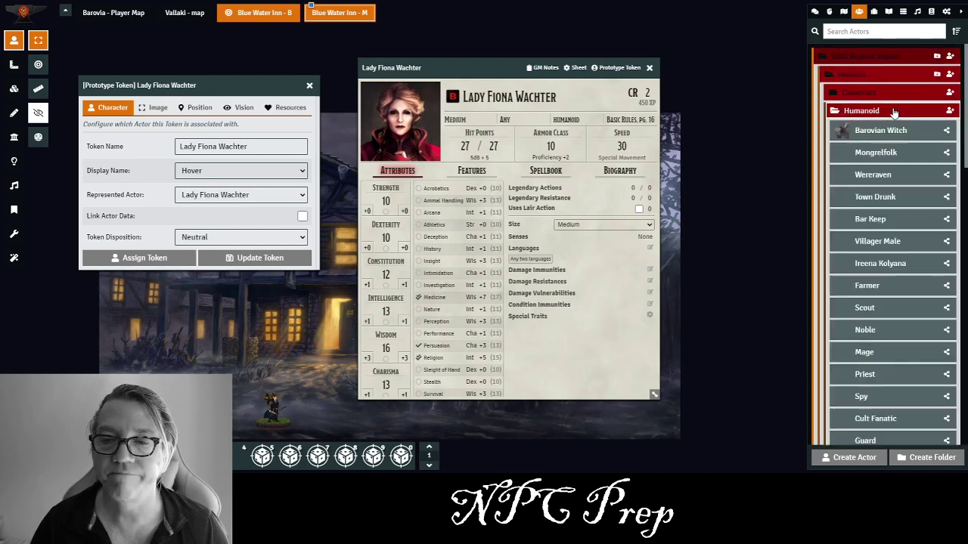
scroll(930, 303, "down", 4)
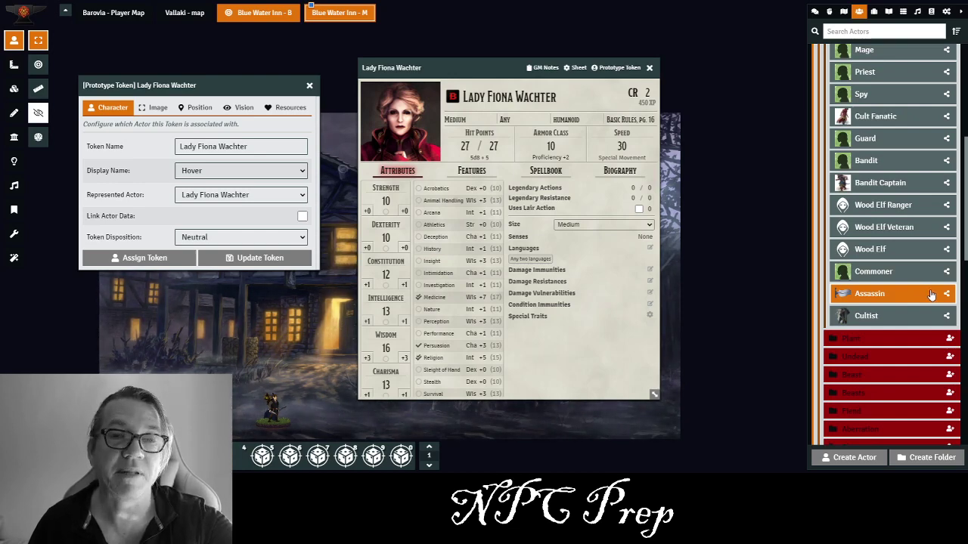
right_click(931, 294)
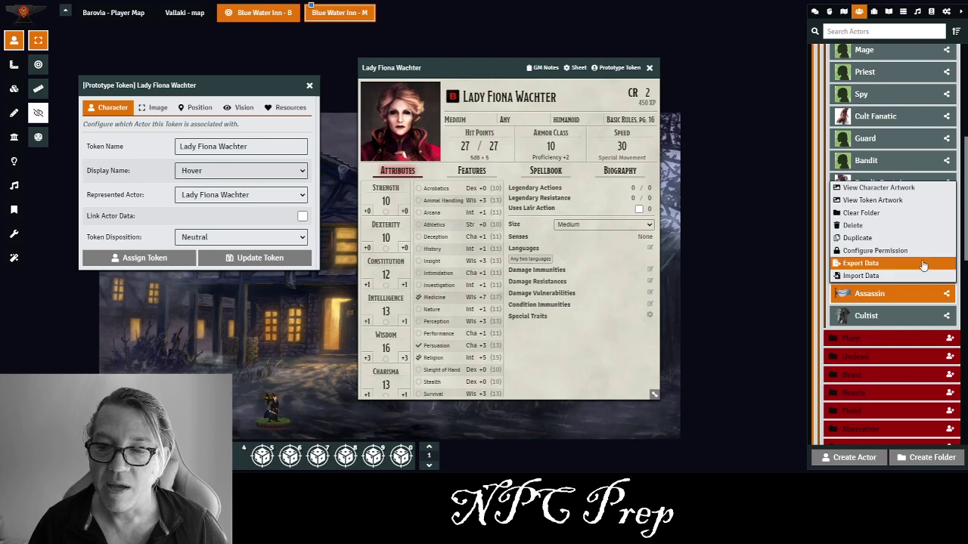
left_click(911, 242)
- Move the Assassin copy out of the Humanoid folder into the Vallaki folder
scroll(911, 250, "down", 3)
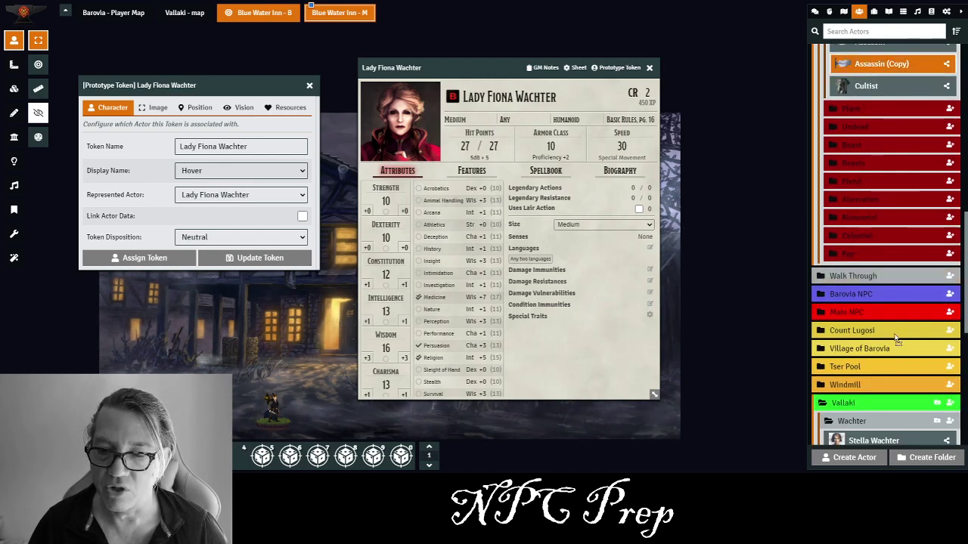
scroll(900, 352, "down", 2)
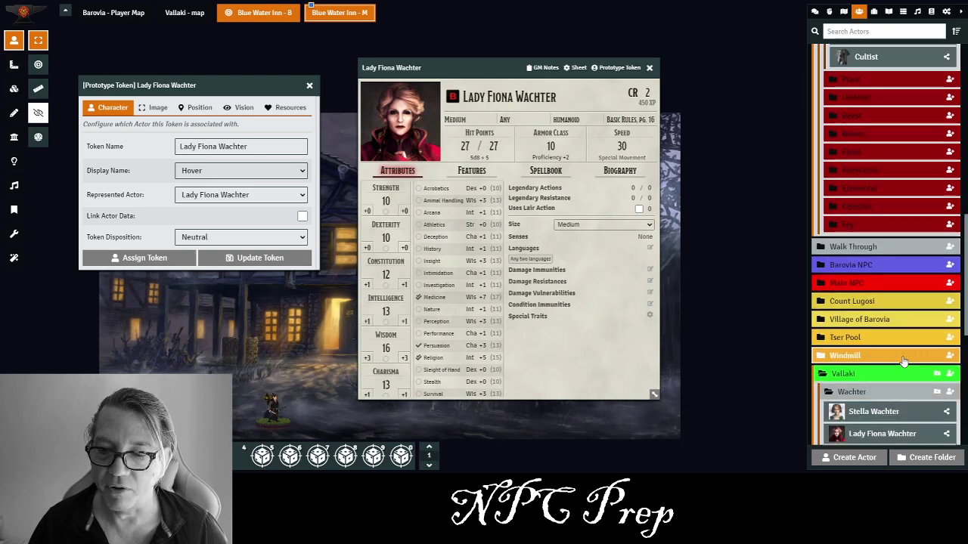
scroll(901, 360, "down", 5)
scroll(892, 408, "down", 2)
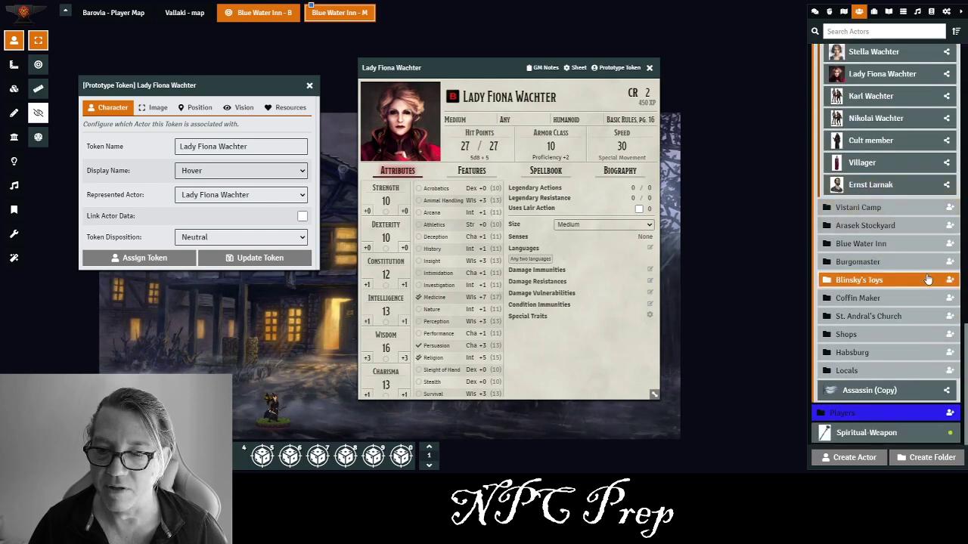
- Rename the copied Assassin actor to Jim and close Lady Fiona Wachter's open windows
left_click(882, 390)
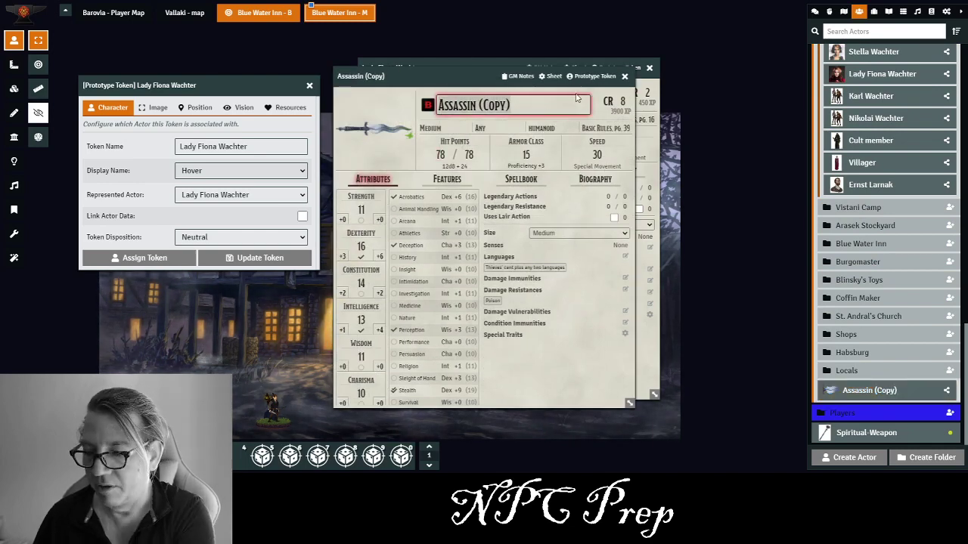
key("ctrl+a")
key("BackSpace")
type("Jim")
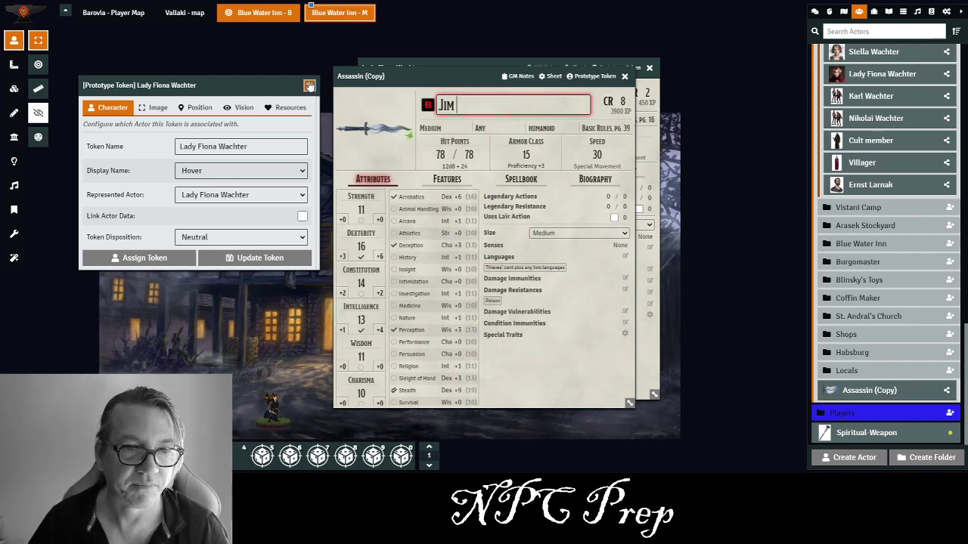
key("Return")
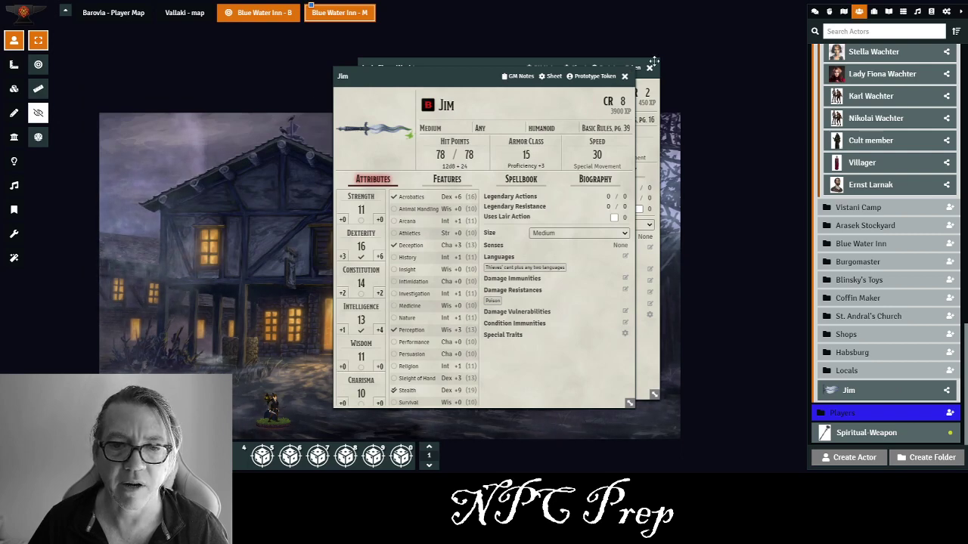
left_click(648, 68)
left_click_drag(430, 76, 493, 53)
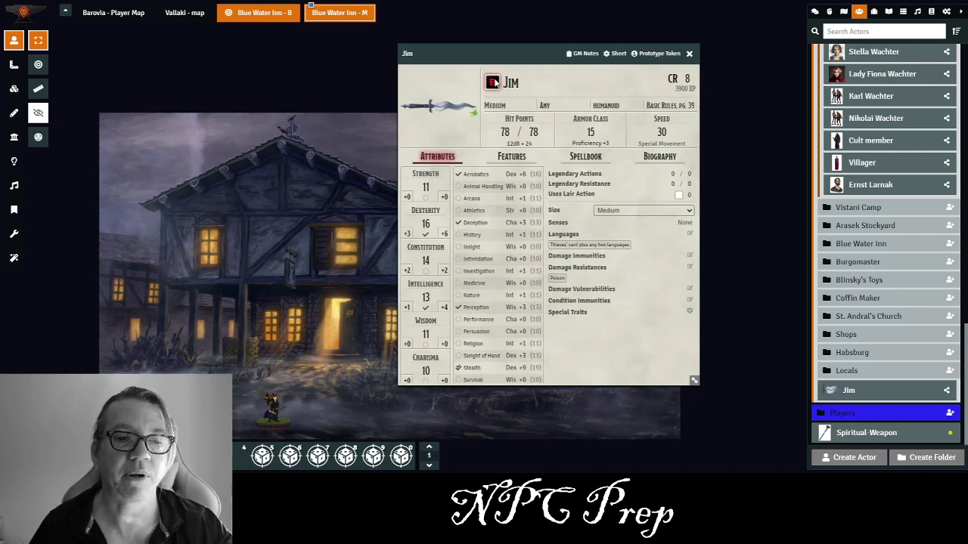
- Replace the sword in Jim's avatar with the picture of the bald, bearded bartender
left_click(492, 82)
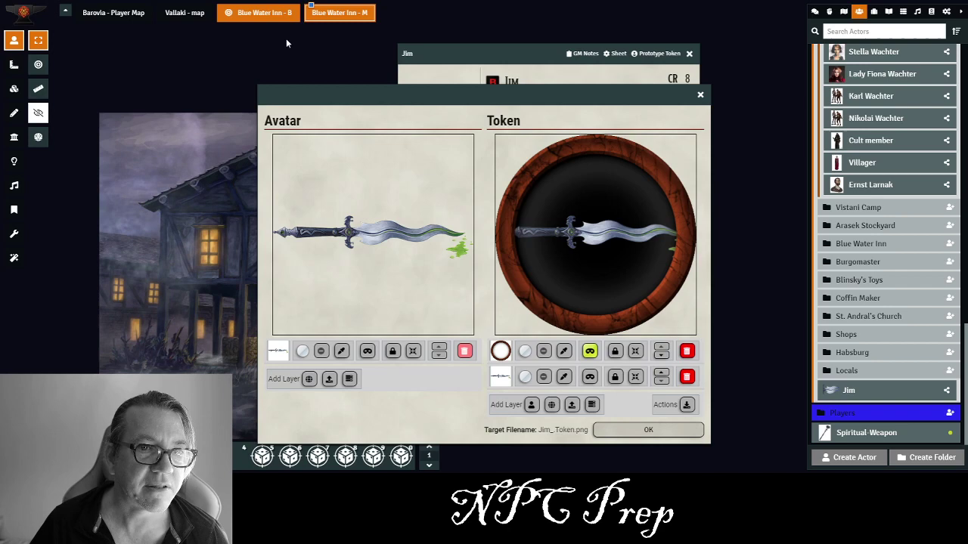
left_click_drag(351, 264, 442, 325)
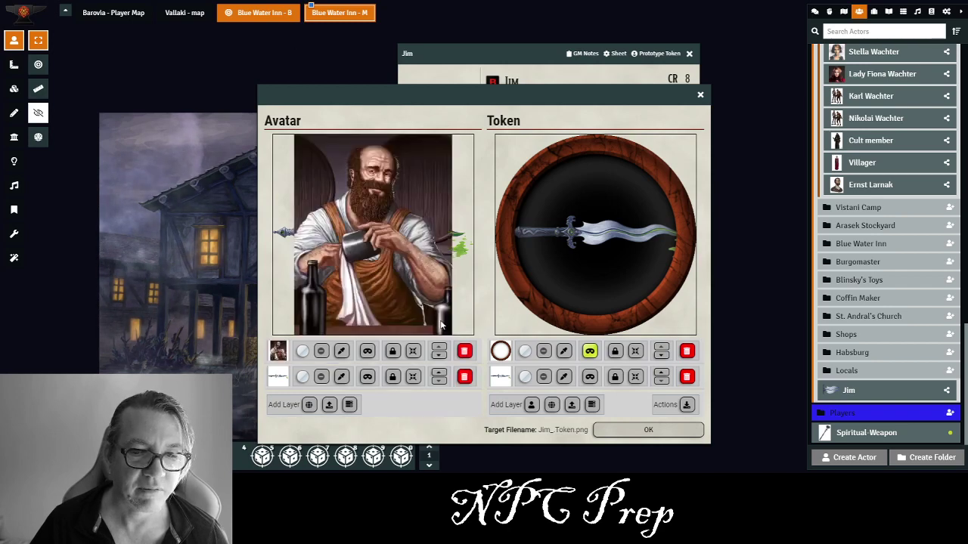
left_click(464, 376)
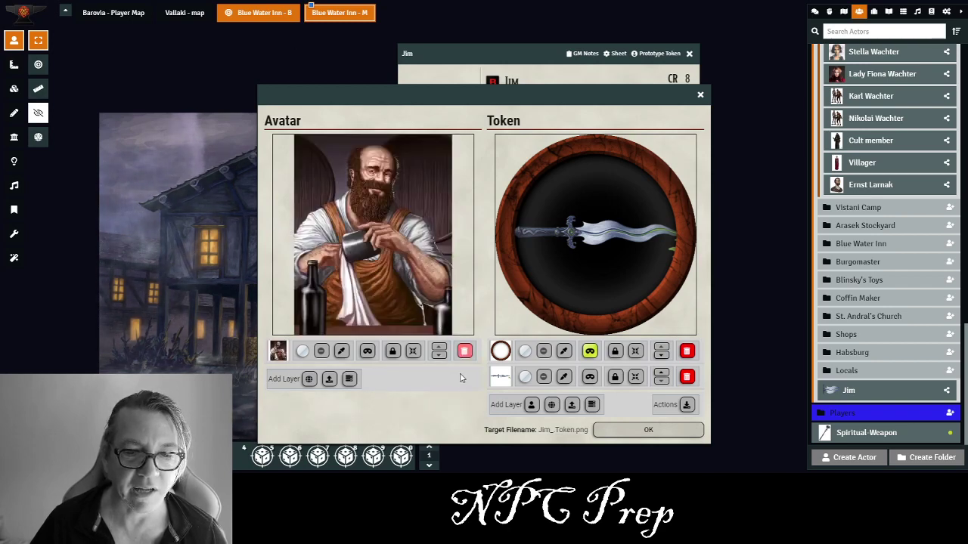
- Replace the token's sword layer with the avatar picture, place it beneath the ring, shift it lower, and save the artwork
left_click(530, 405)
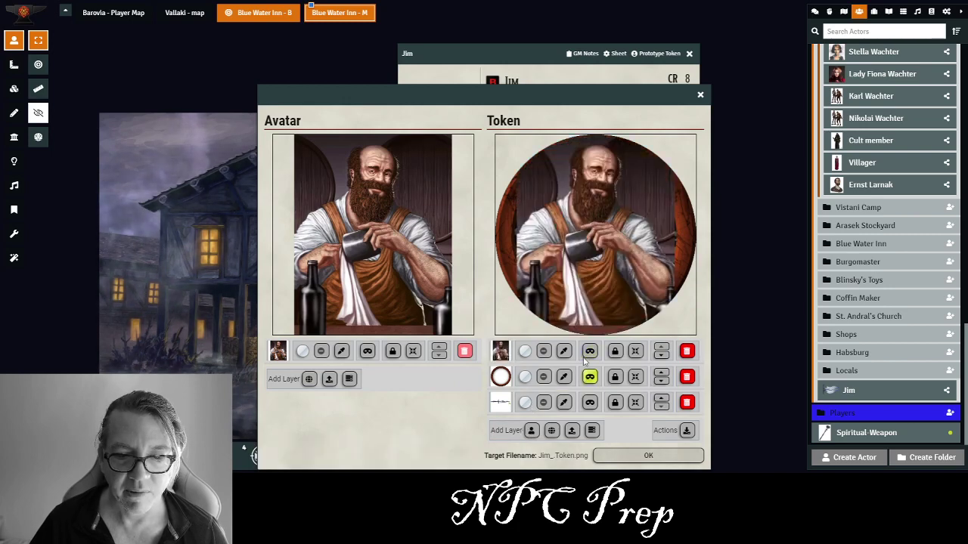
left_click(685, 403)
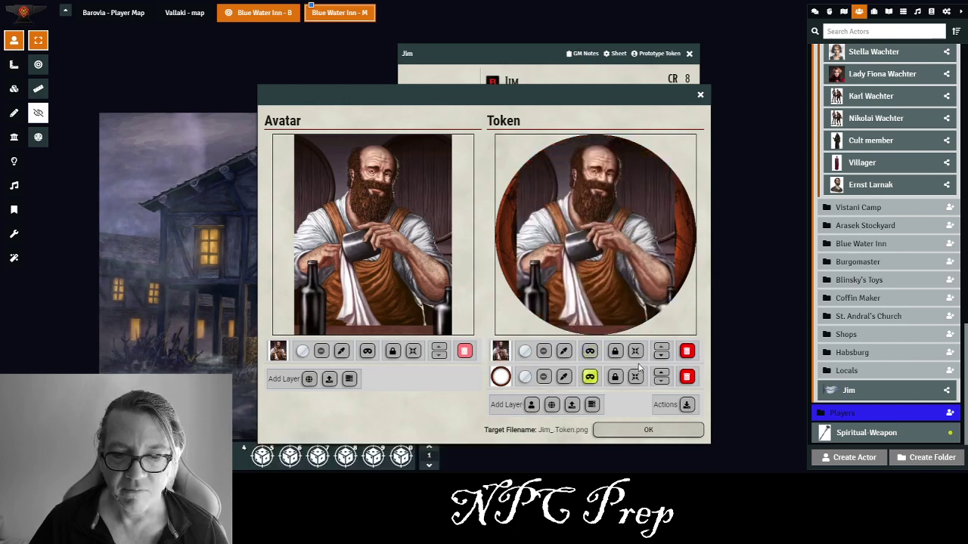
left_click(663, 356)
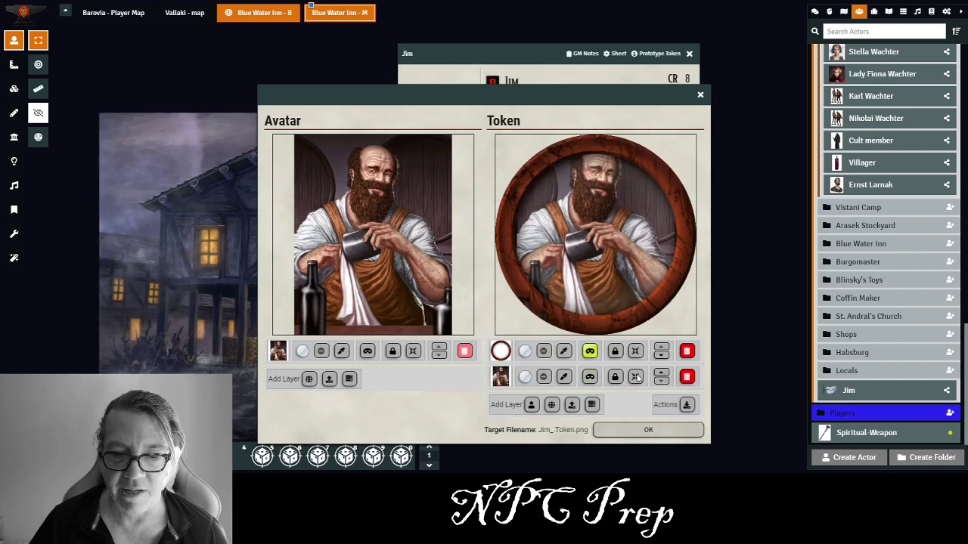
left_click_drag(584, 231, 580, 257)
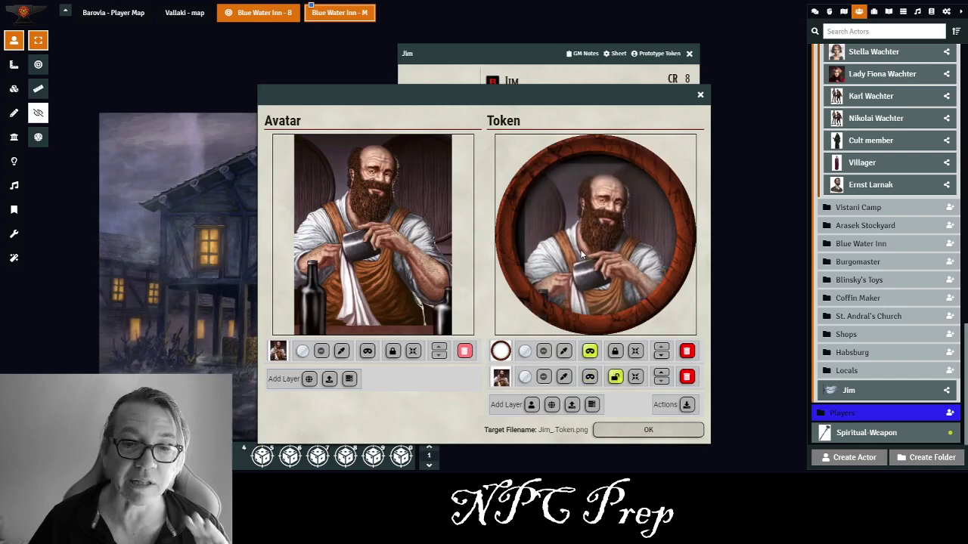
left_click(648, 429)
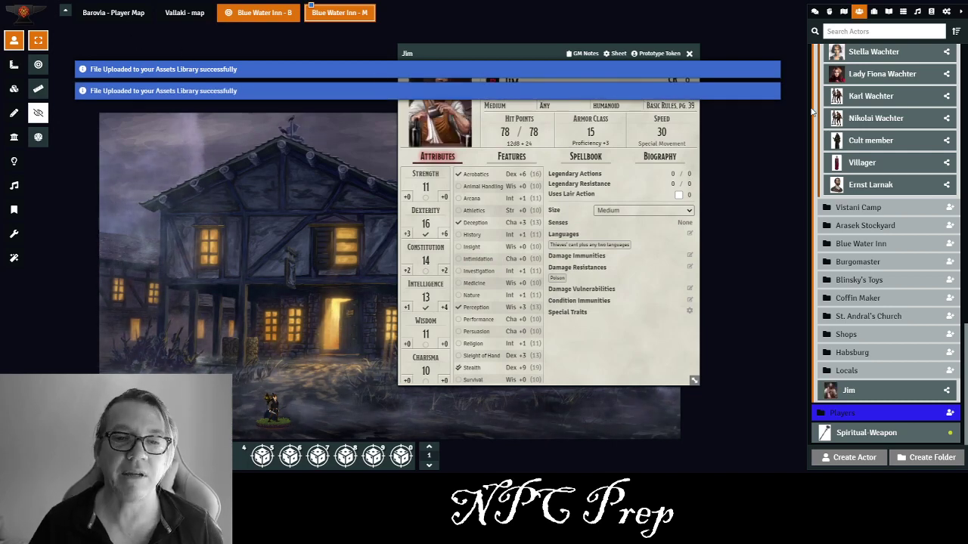
left_click(689, 53)
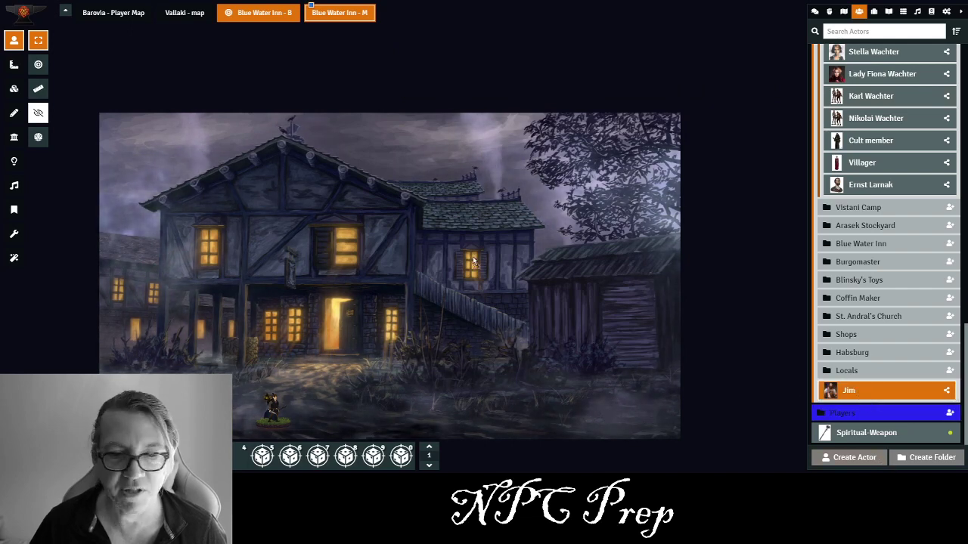
- Place Jim's token on the inn scene near the upper-floor side window and open its token configuration
left_click_drag(839, 390, 486, 242)
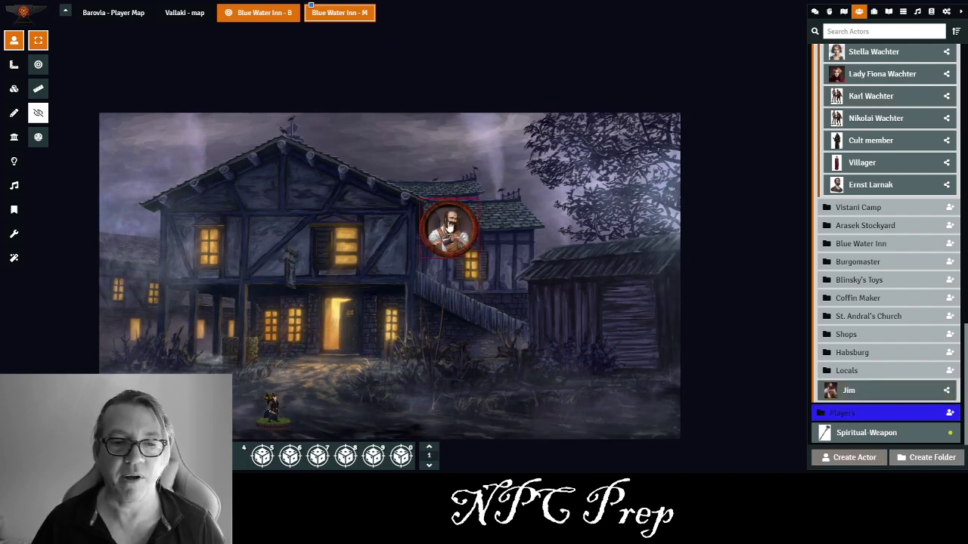
left_click(450, 227)
right_click(450, 227)
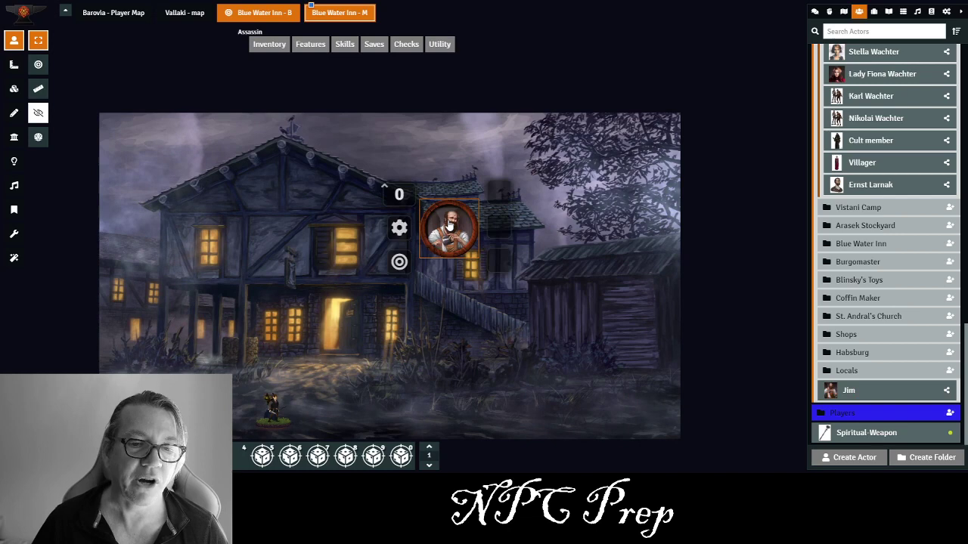
left_click(398, 227)
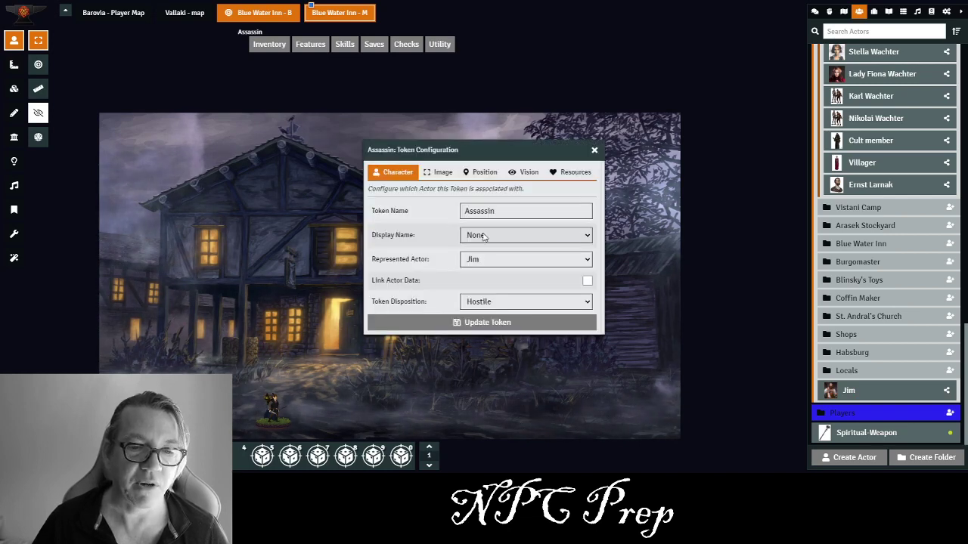
- Set the placed token's name display to Hover and its disposition to Neutral, and update the token
left_click(519, 211)
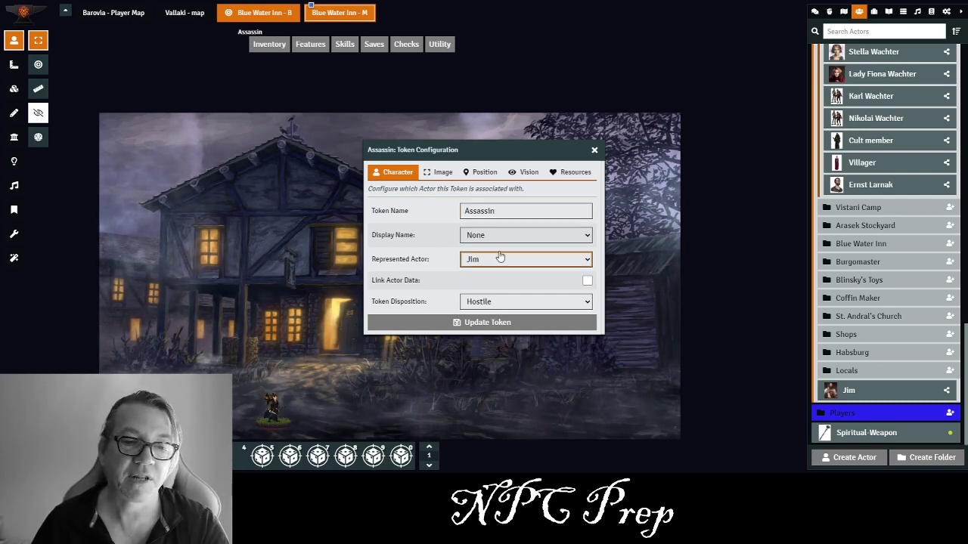
left_click(512, 236)
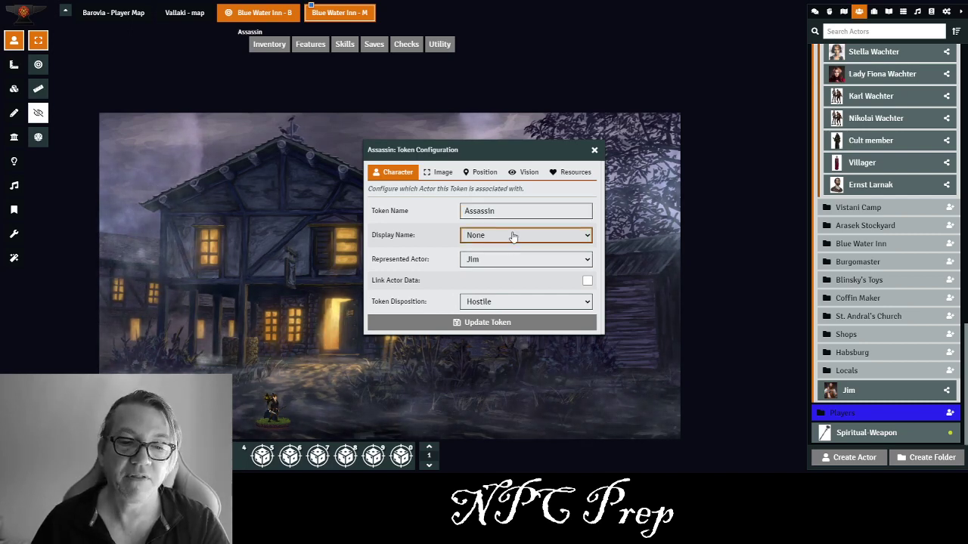
left_click(507, 281)
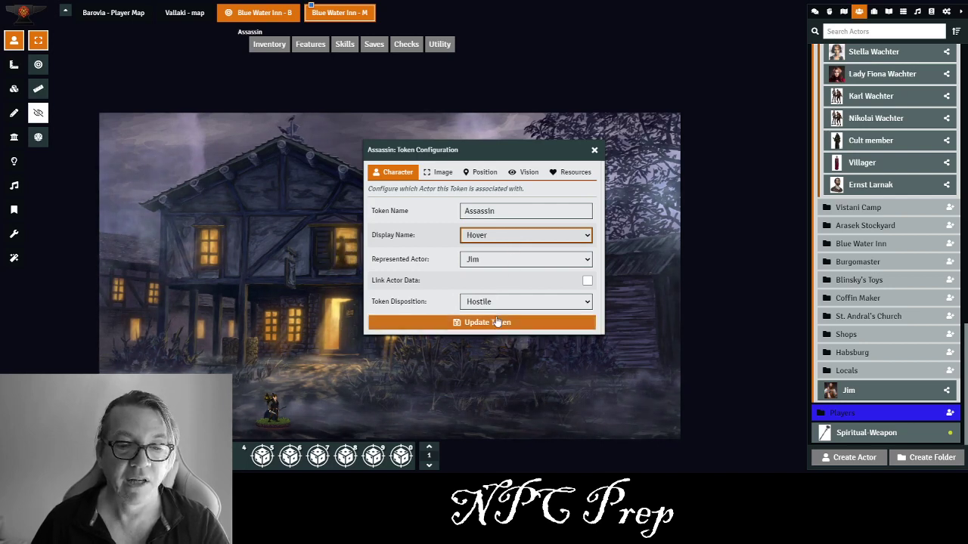
left_click(505, 302)
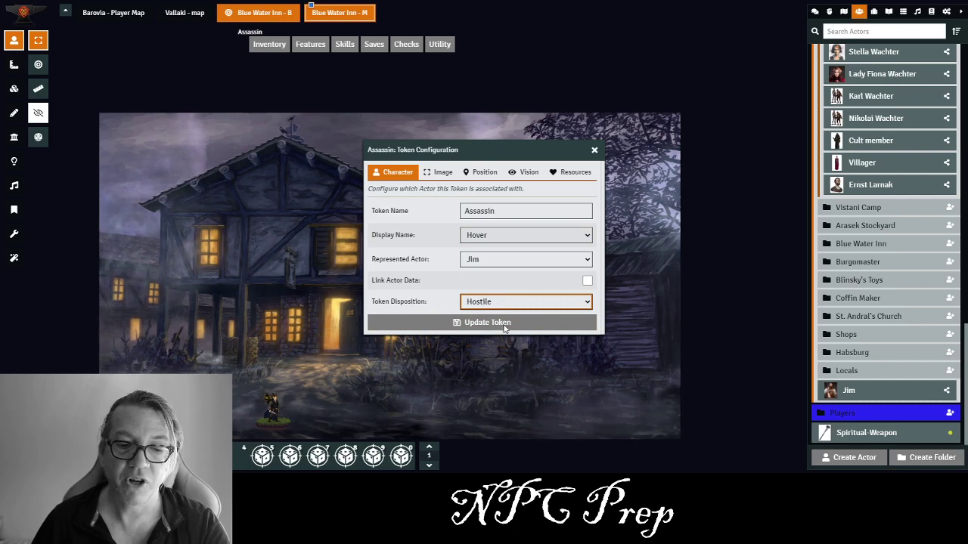
left_click(506, 326)
left_click(506, 323)
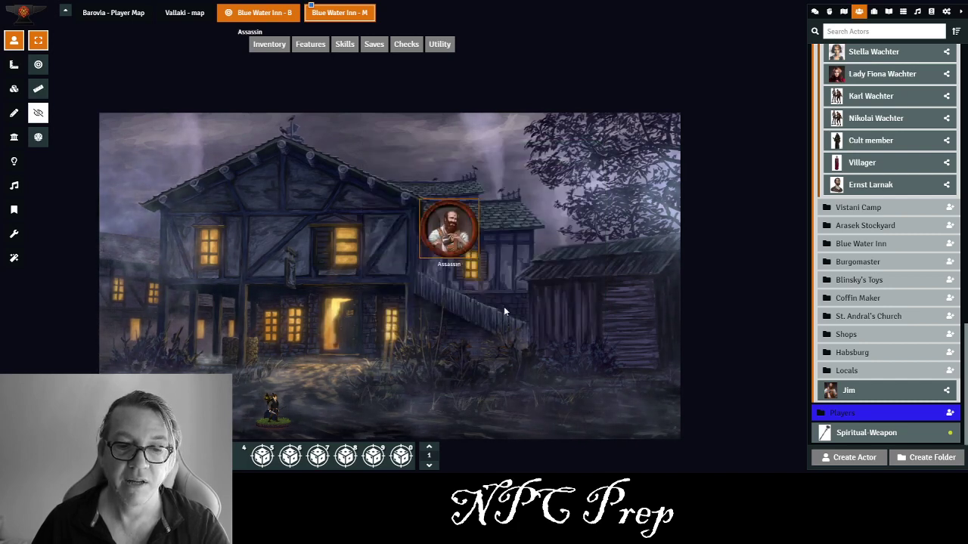
- Reopen the placed token's configuration, rename it jim, set its name display to Always, update it, and close the character sheet
double_click(452, 234)
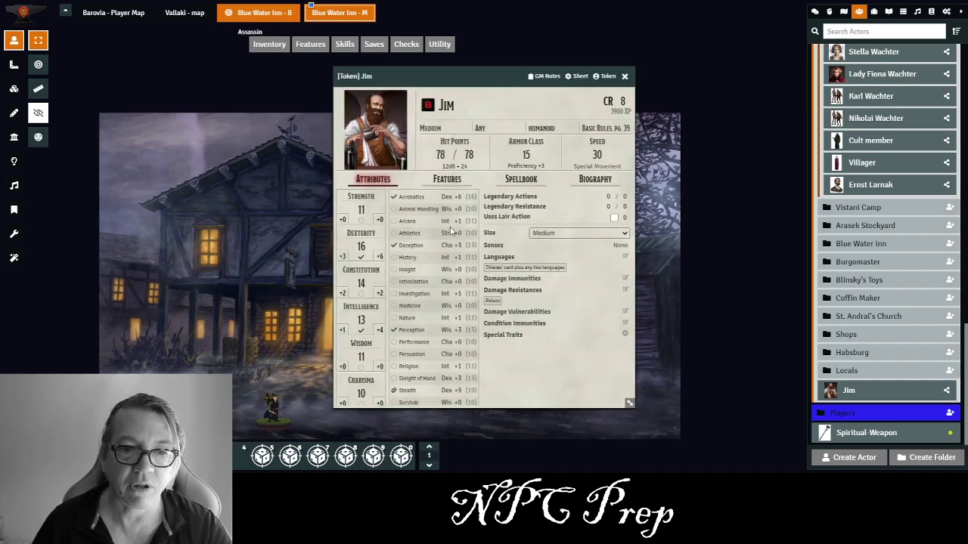
left_click(609, 77)
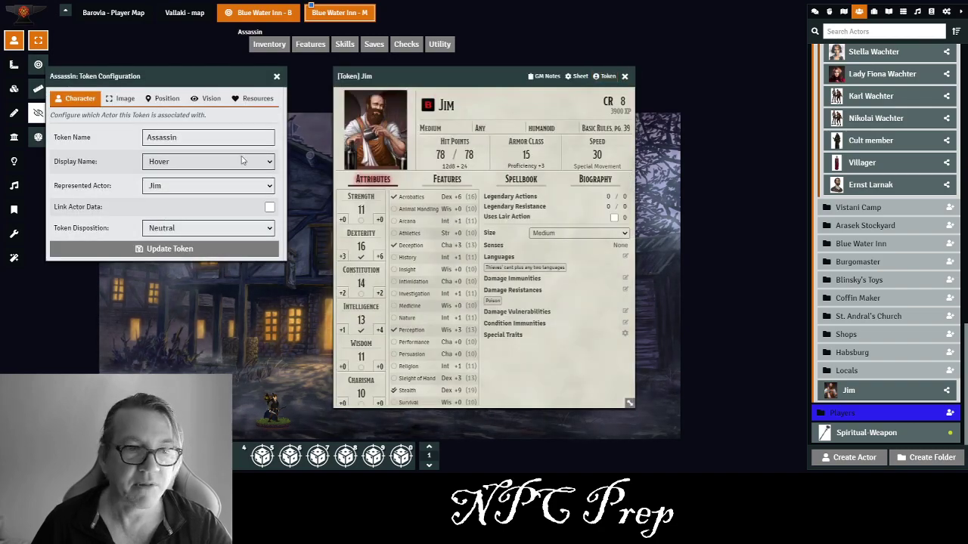
left_click(175, 138)
left_click_drag(175, 137, 121, 152)
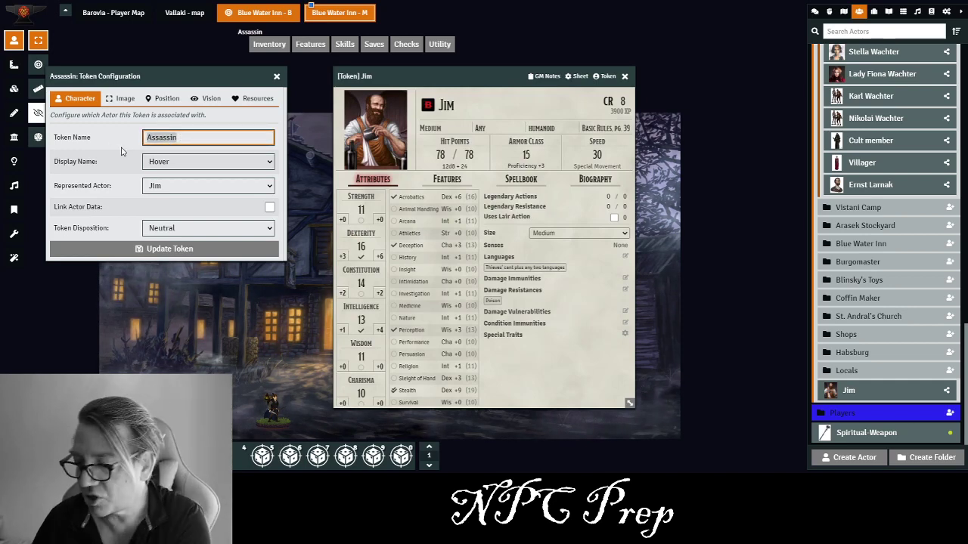
type("Jim")
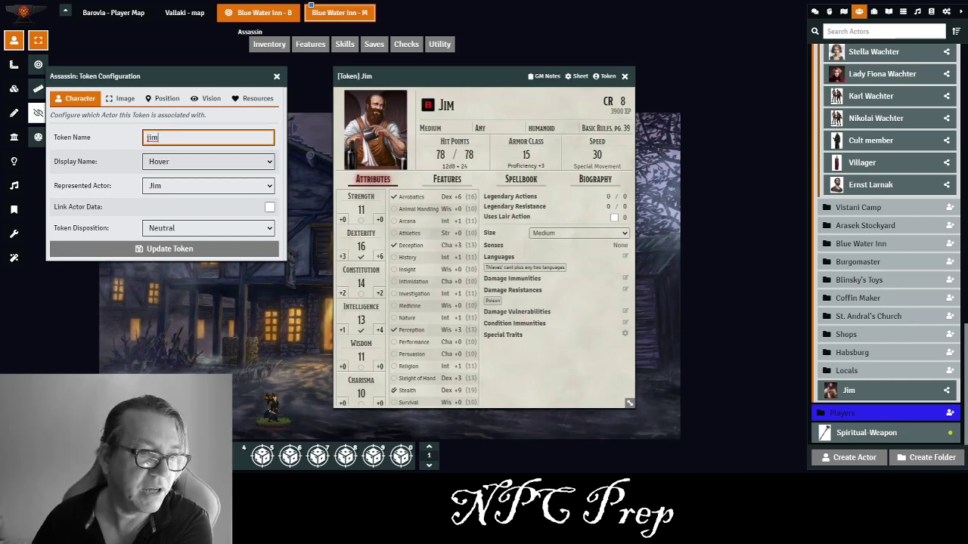
left_click(230, 161)
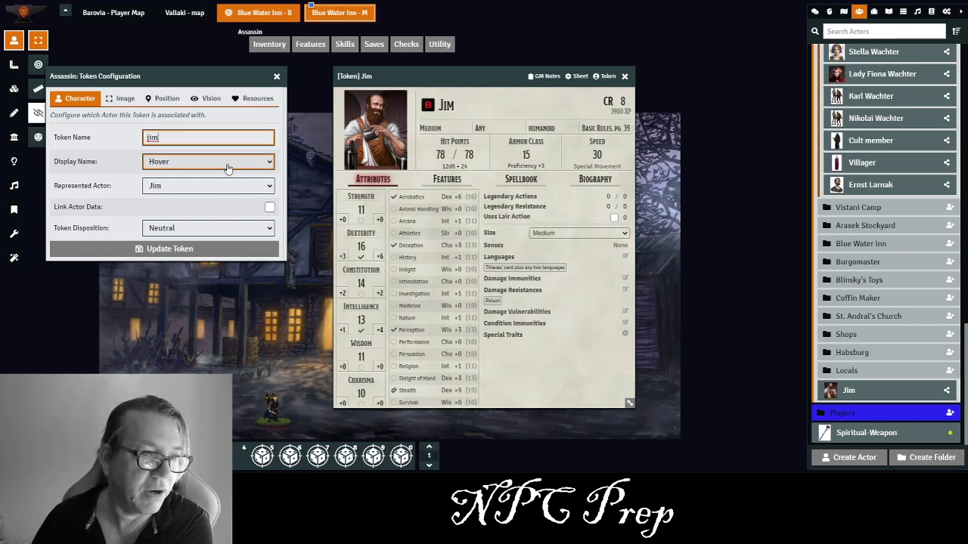
left_click(209, 229)
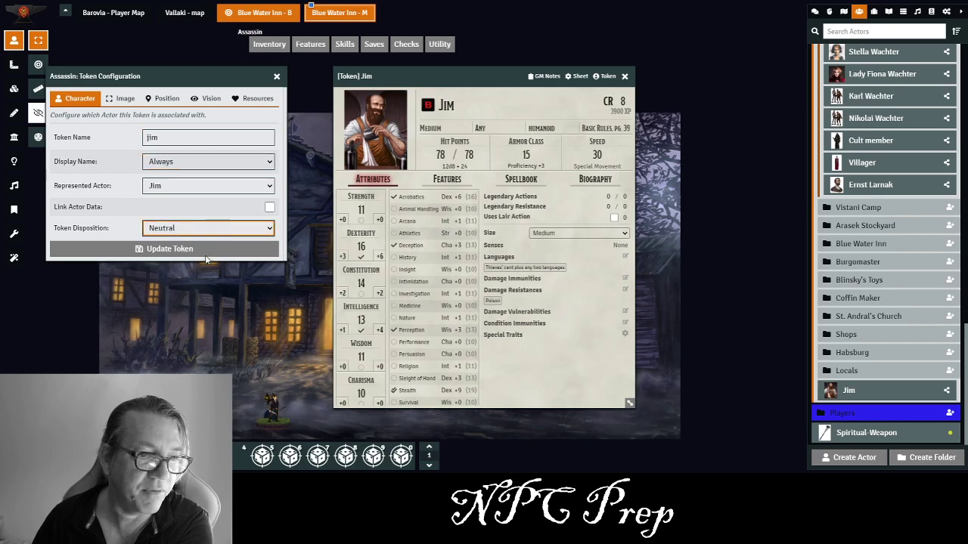
left_click(205, 260)
left_click(202, 250)
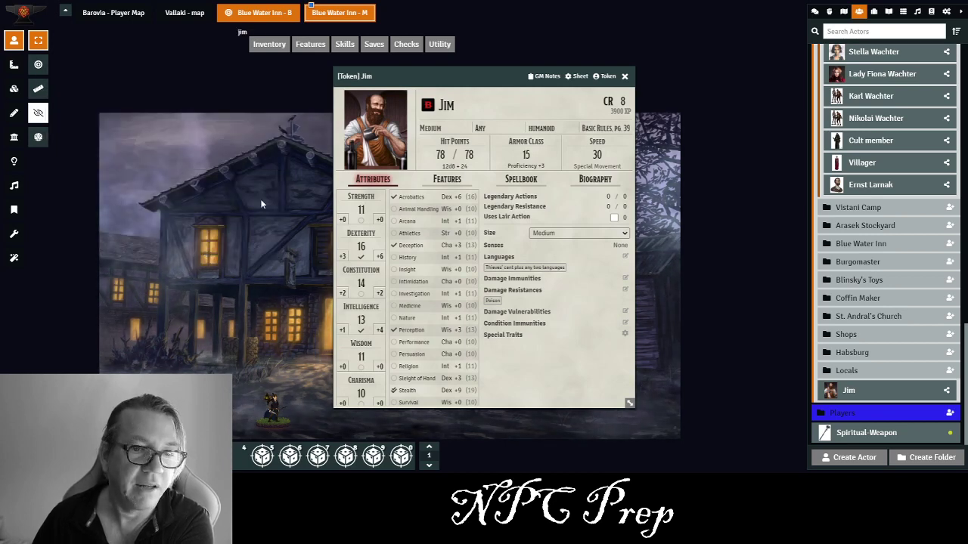
left_click(622, 76)
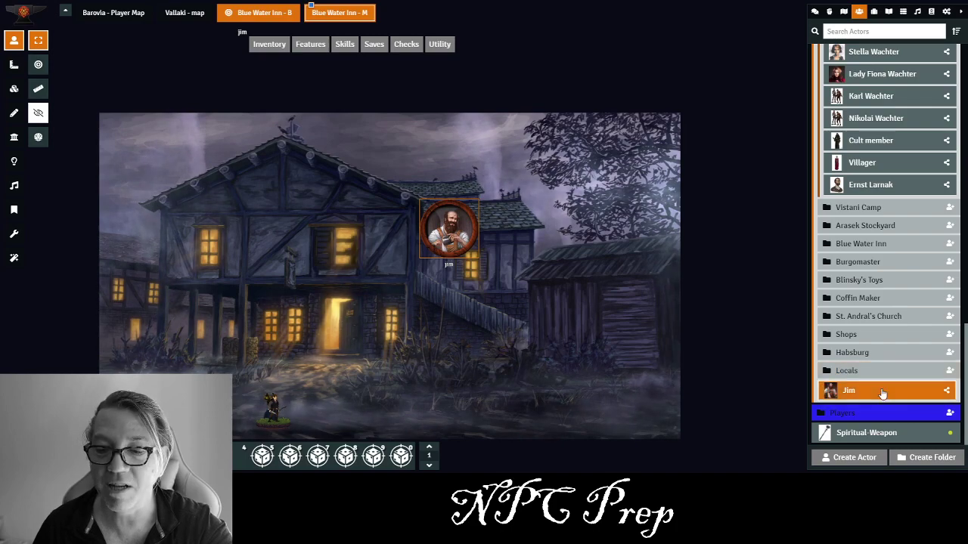
- Place a second Jim token beside the first and check its token configuration without changing anything
left_click_drag(477, 207, 500, 227)
double_click(507, 227)
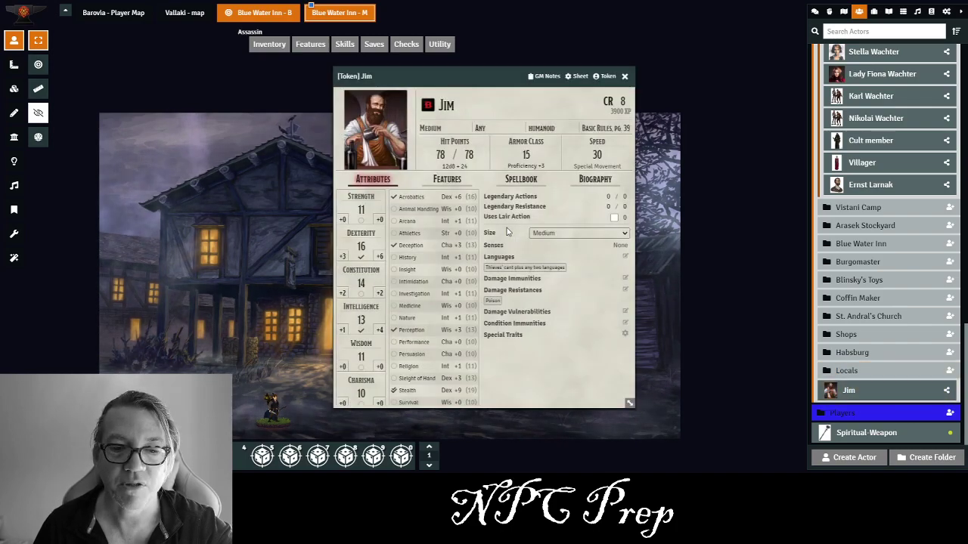
left_click(604, 77)
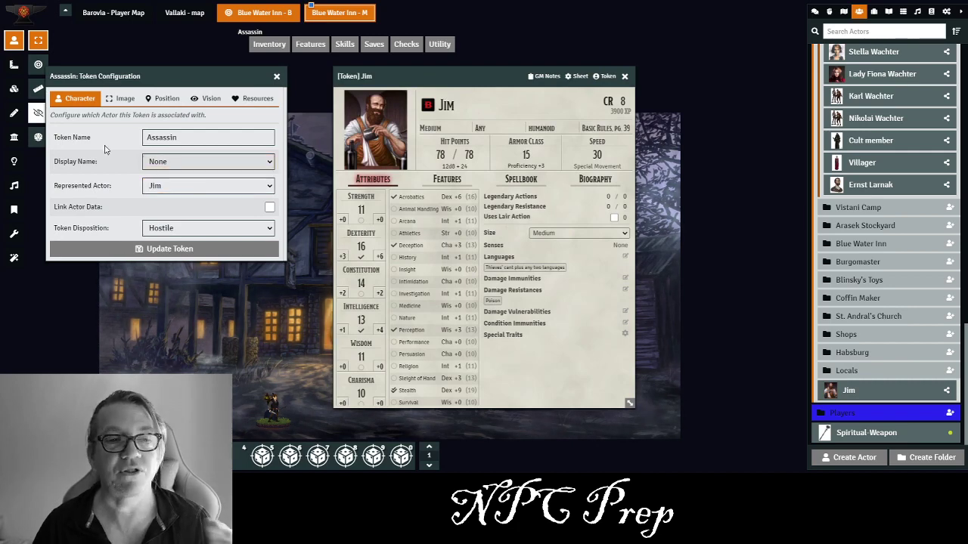
left_click(277, 77)
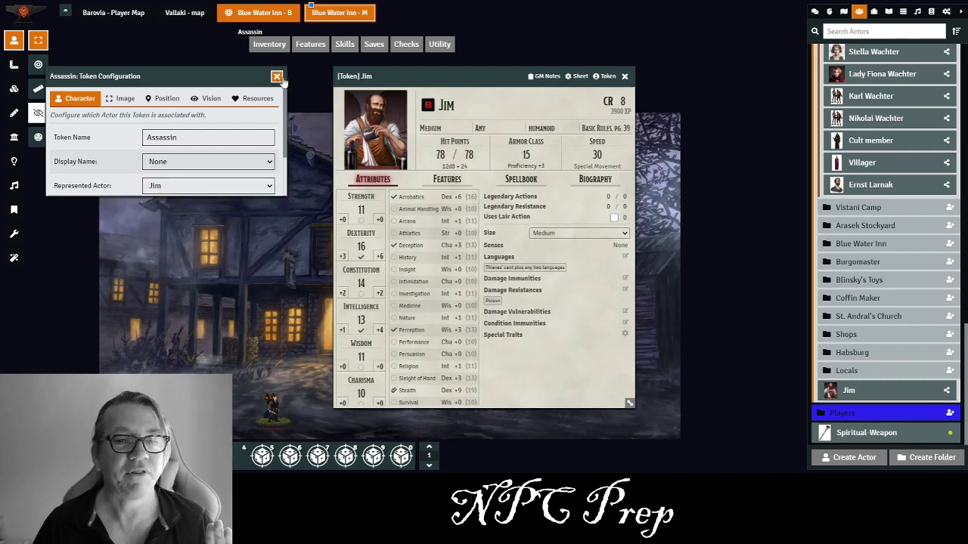
left_click(624, 76)
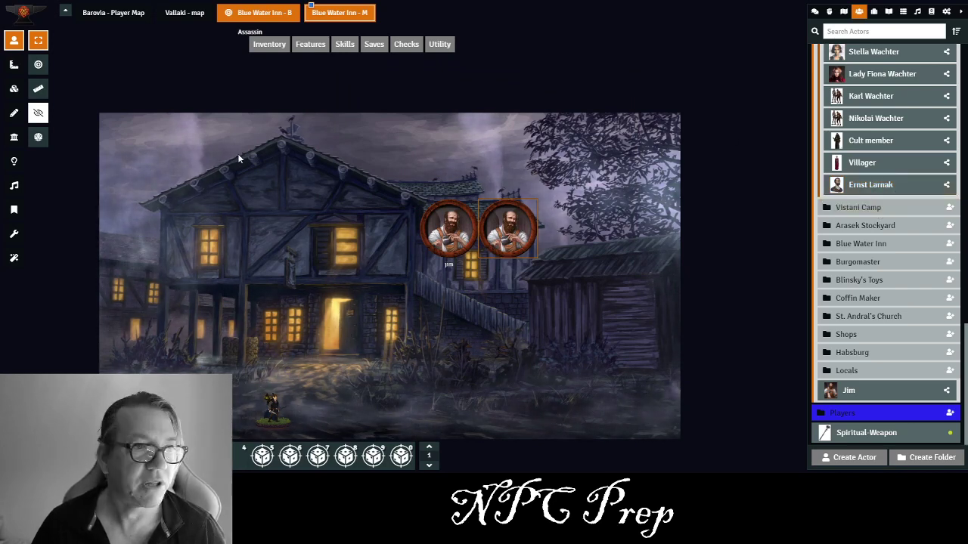
- Delete both Jim tokens from the inn scene
left_click_drag(383, 180, 609, 278)
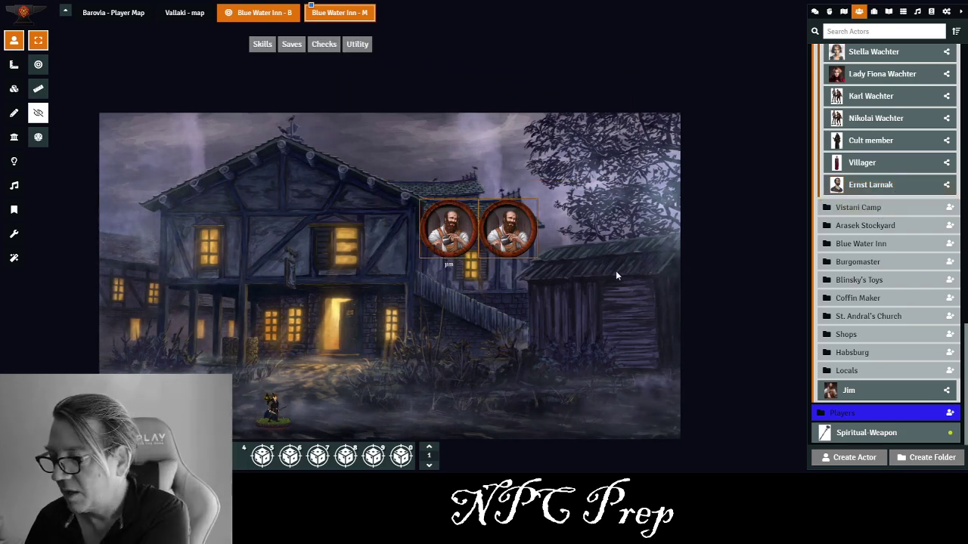
key("Delete")
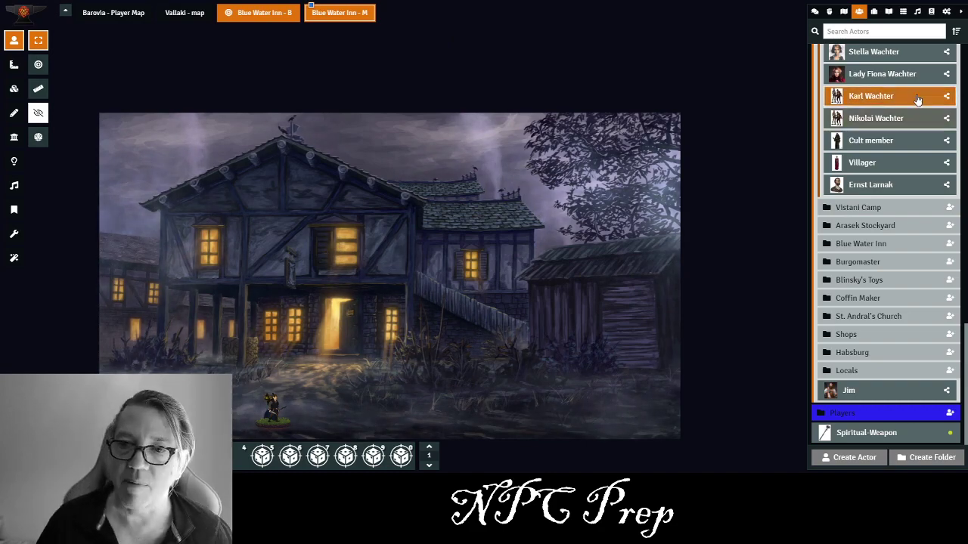
- Review the character and vision settings of Lady Fiona Wachter's prototype token, and close its configuration
scroll(918, 100, "up", 1)
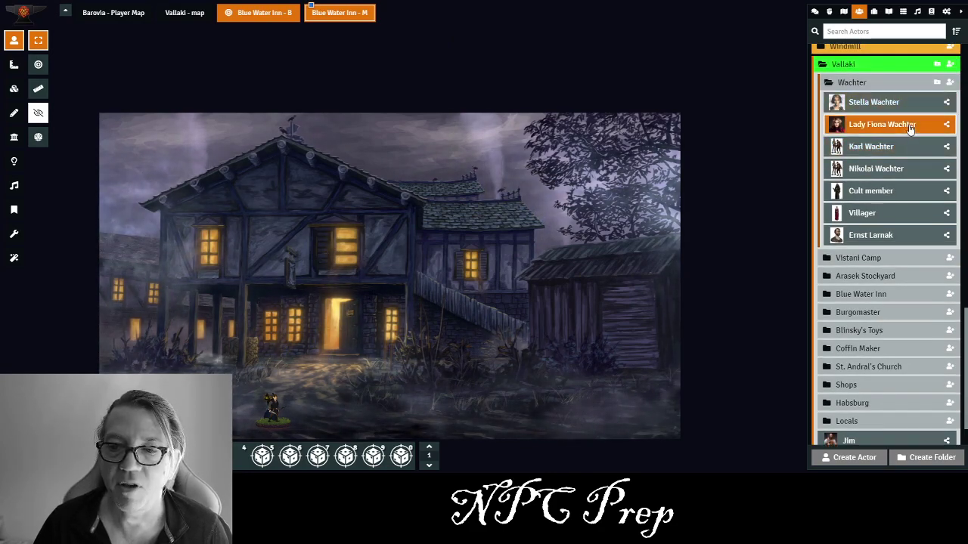
left_click(908, 126)
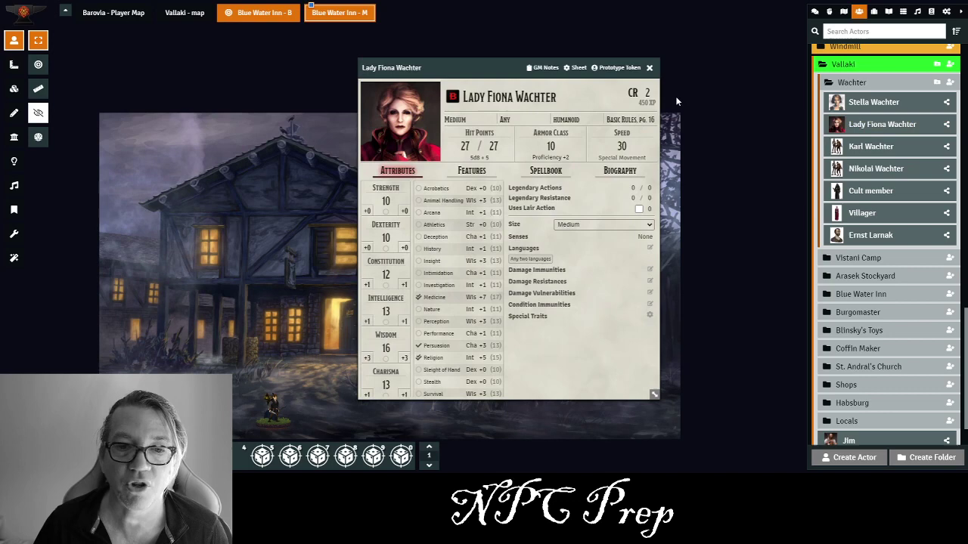
left_click(618, 67)
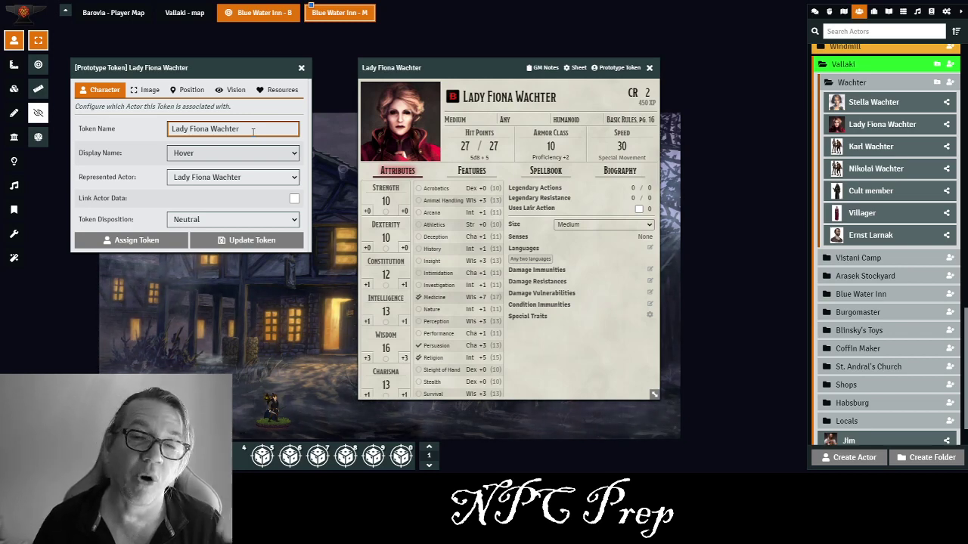
left_click(260, 145)
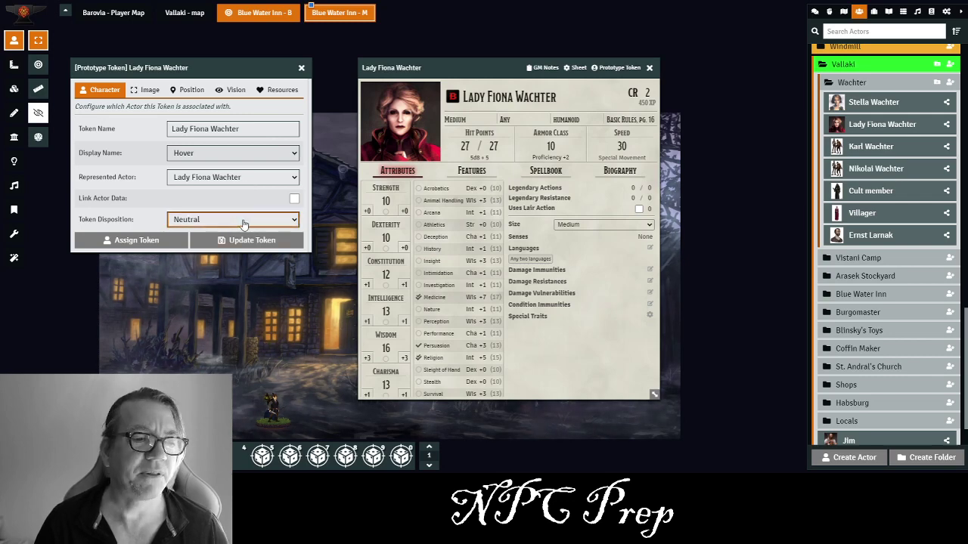
left_click(231, 90)
left_click(208, 126)
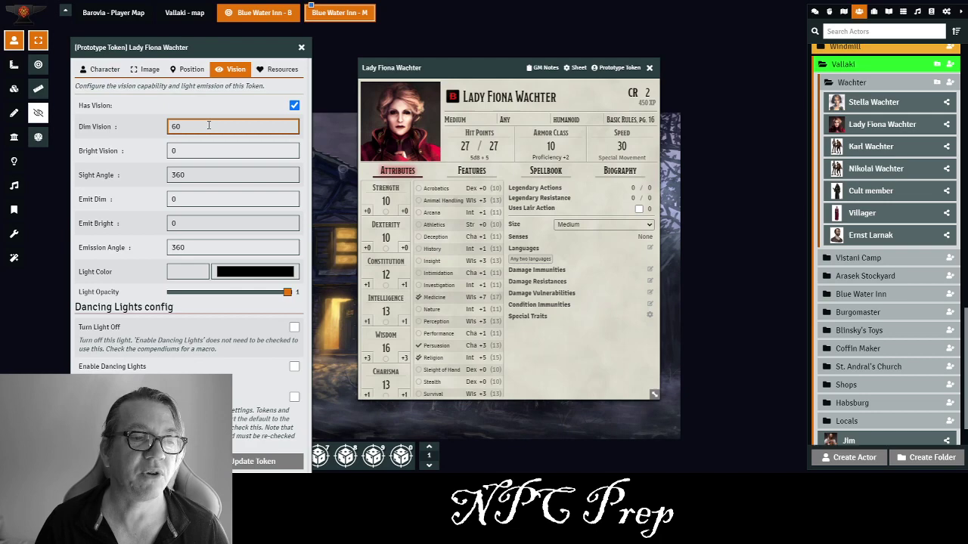
left_click(255, 96)
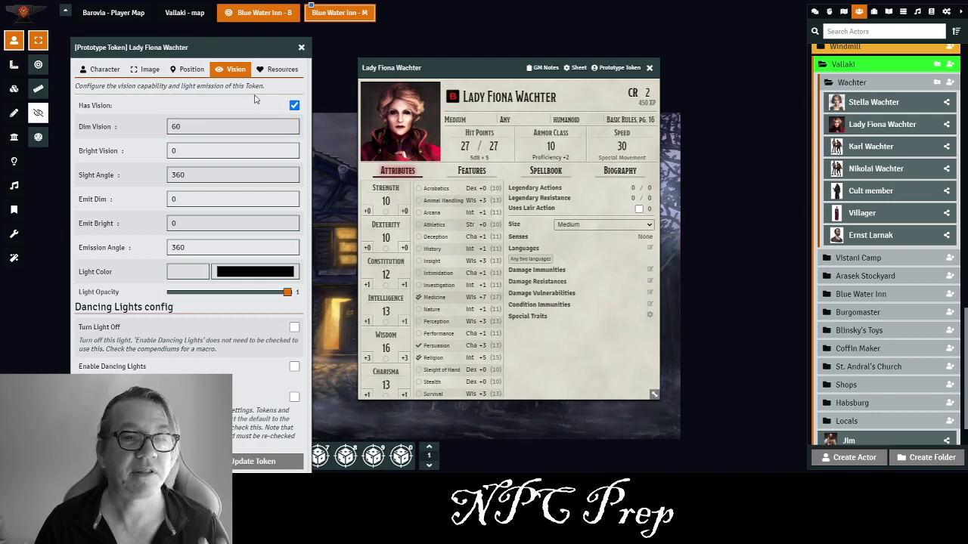
left_click(301, 48)
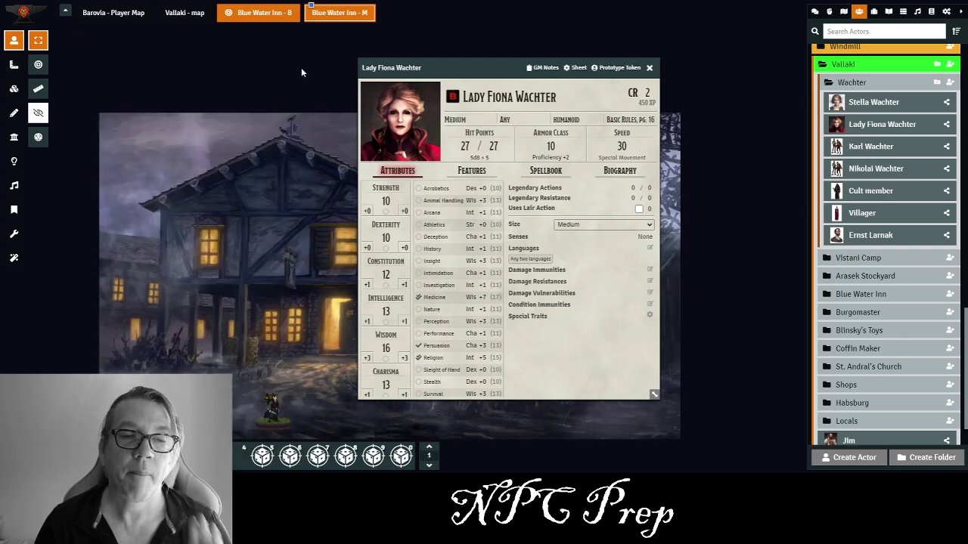
- Open Lady Fiona Wachter's GM notes beside her character sheet and read through the background, family, party and other-character sections
left_click(546, 69)
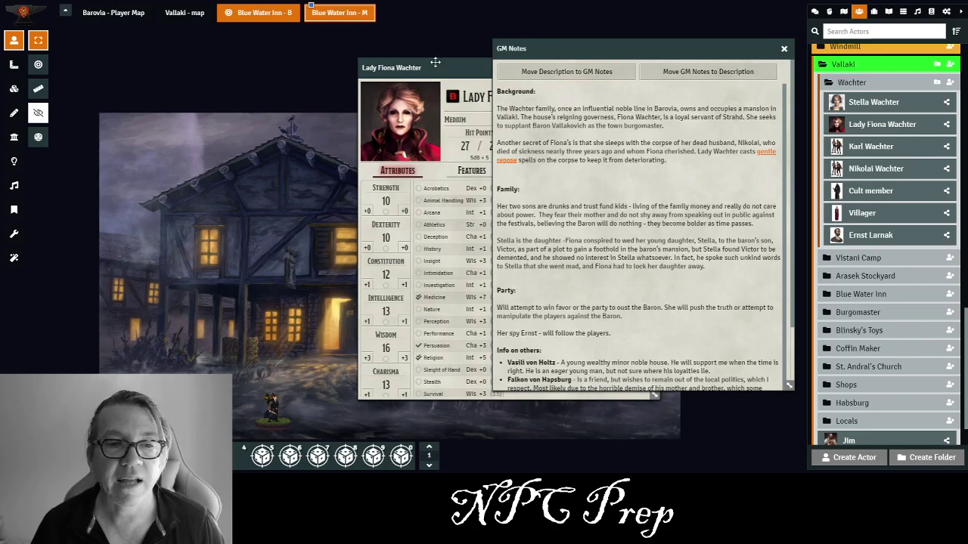
left_click_drag(429, 71, 203, 65)
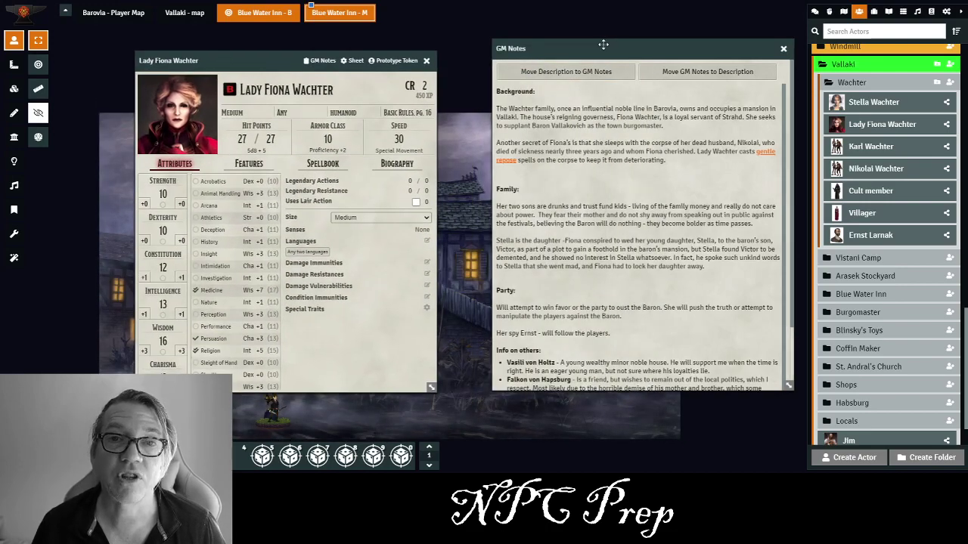
left_click_drag(605, 44, 556, 66)
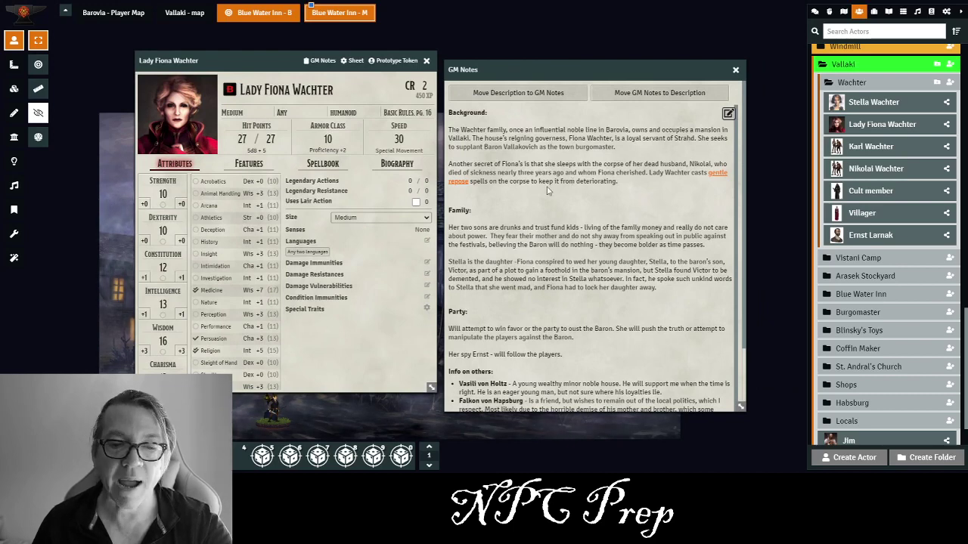
scroll(520, 297, "down", 3)
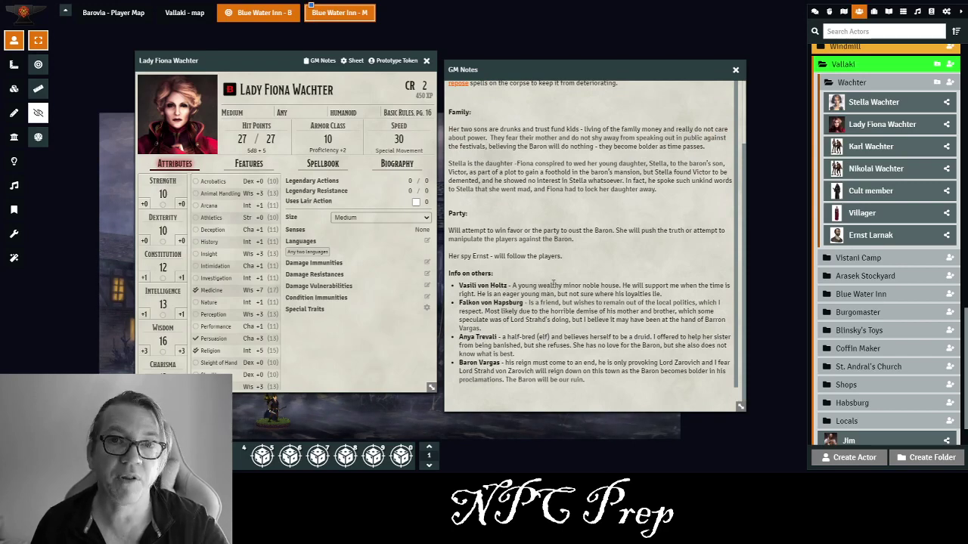
scroll(569, 251, "up", 1)
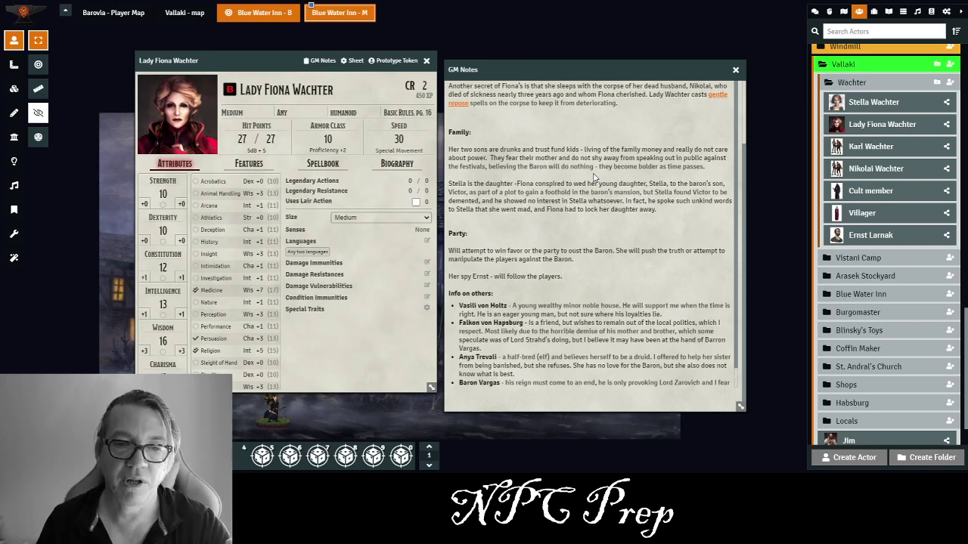
scroll(590, 227, "up", 2)
left_click(353, 231)
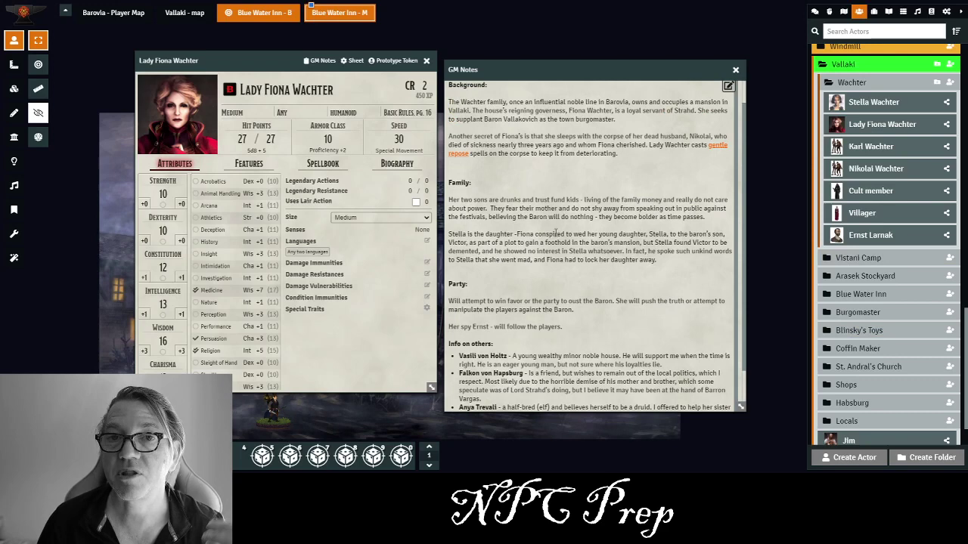
scroll(556, 233, "down", 2)
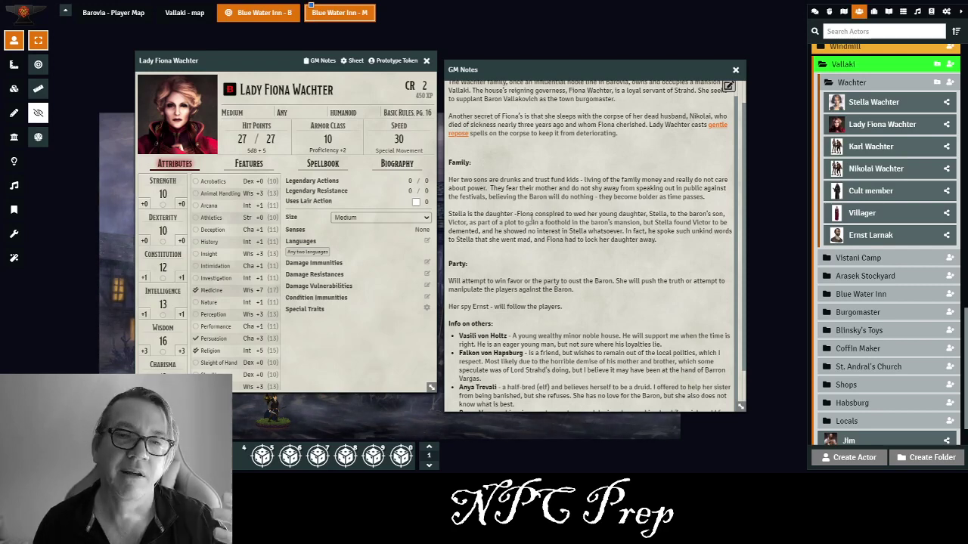
scroll(584, 292, "down", 1)
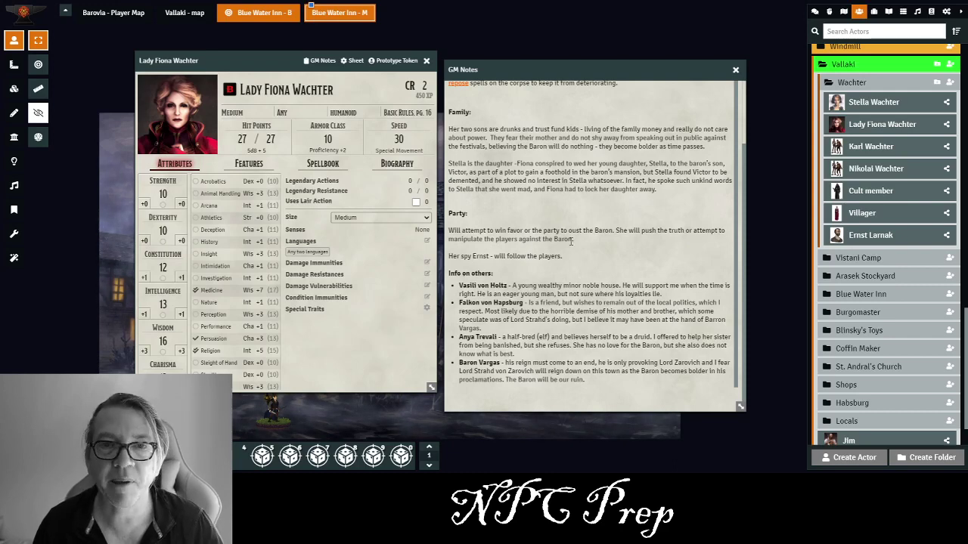
scroll(573, 264, "up", 5)
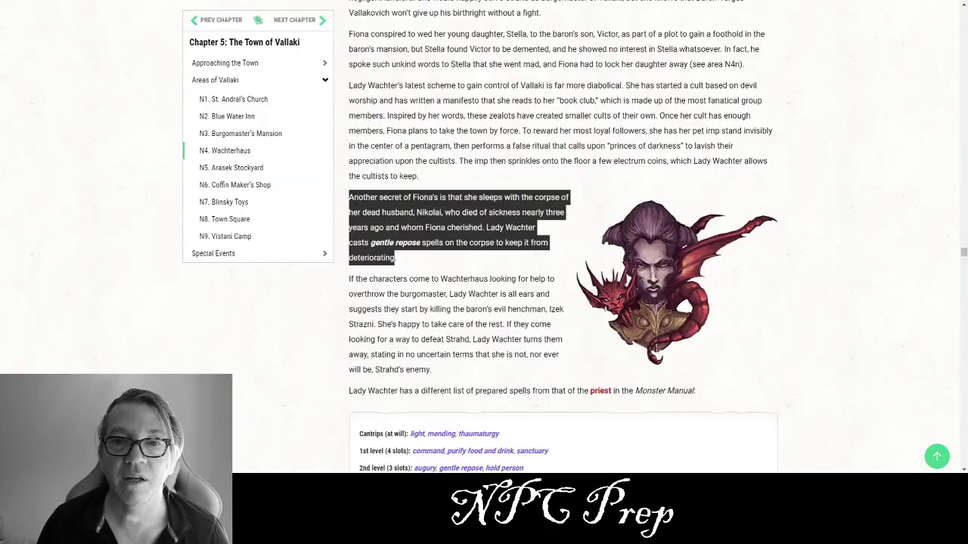
- Copy the Wachter family introduction from the N4 Wachterhaus section and paste it below the first Background paragraph in Lady Fiona Wachter's GM notes in Foundry VTT
scroll(591, 185, "up", 7)
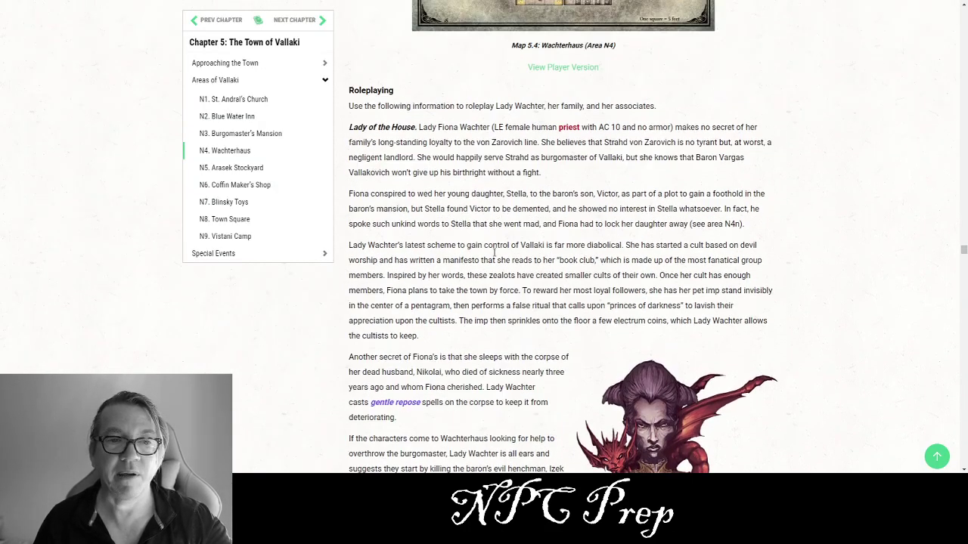
scroll(492, 236, "up", 4)
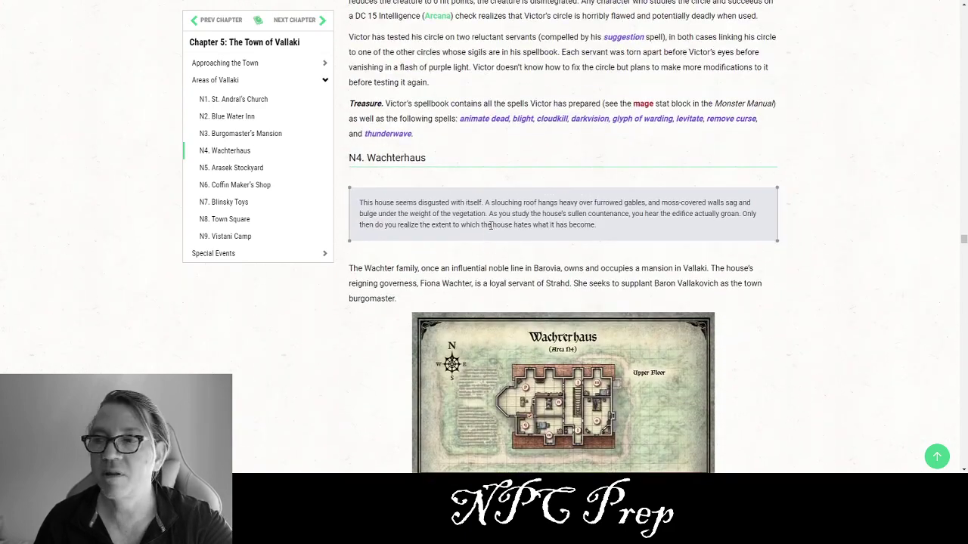
scroll(488, 234, "down", 2)
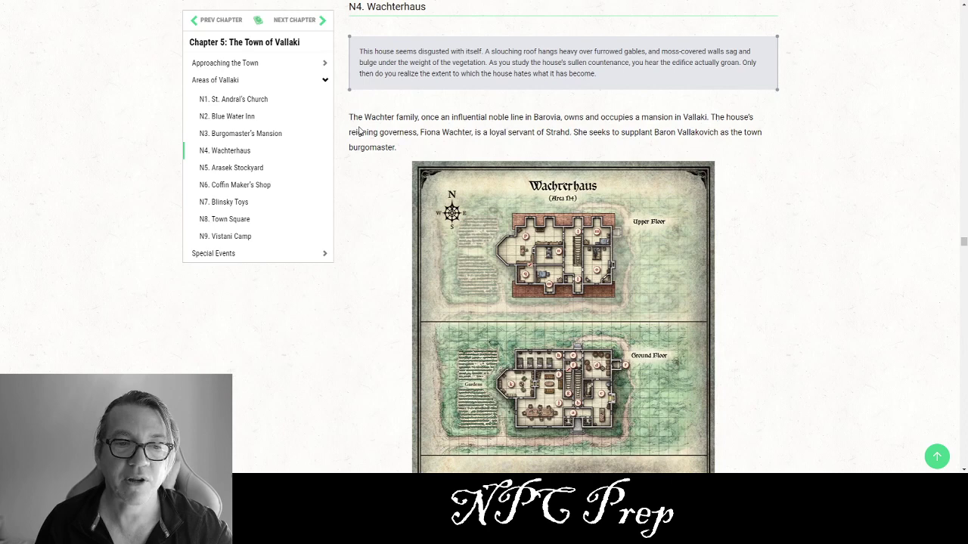
left_click_drag(412, 150, 349, 117)
key("ctrl+c")
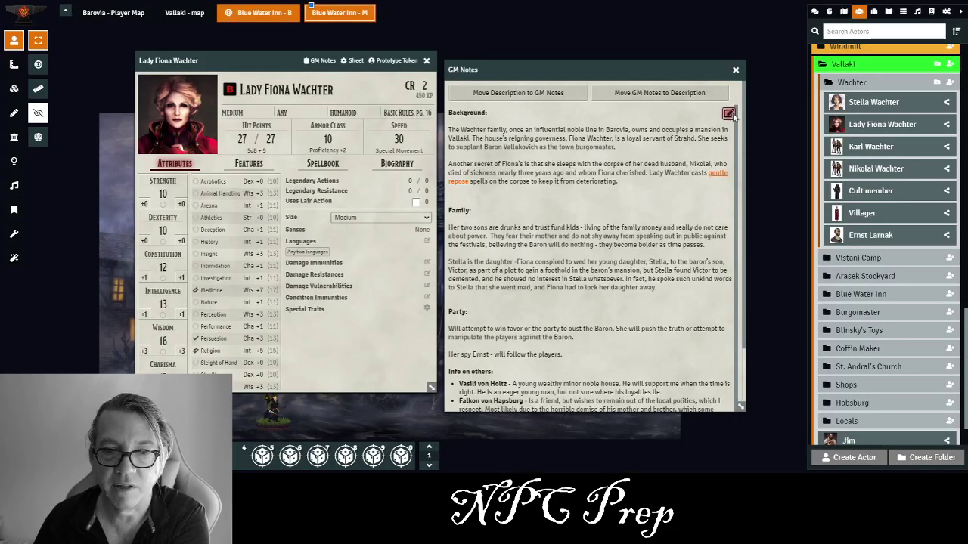
left_click(728, 113)
left_click(639, 167)
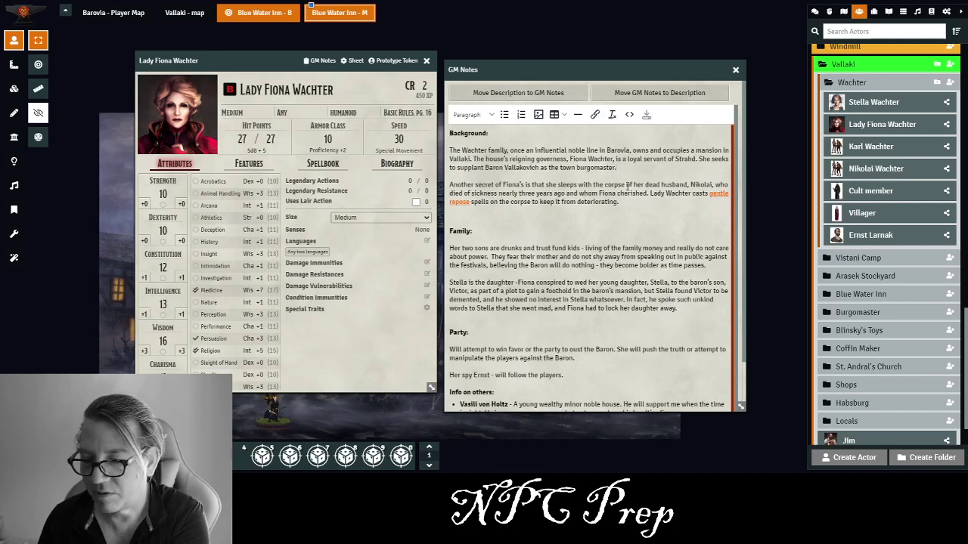
key("Return")
key("ctrl+v")
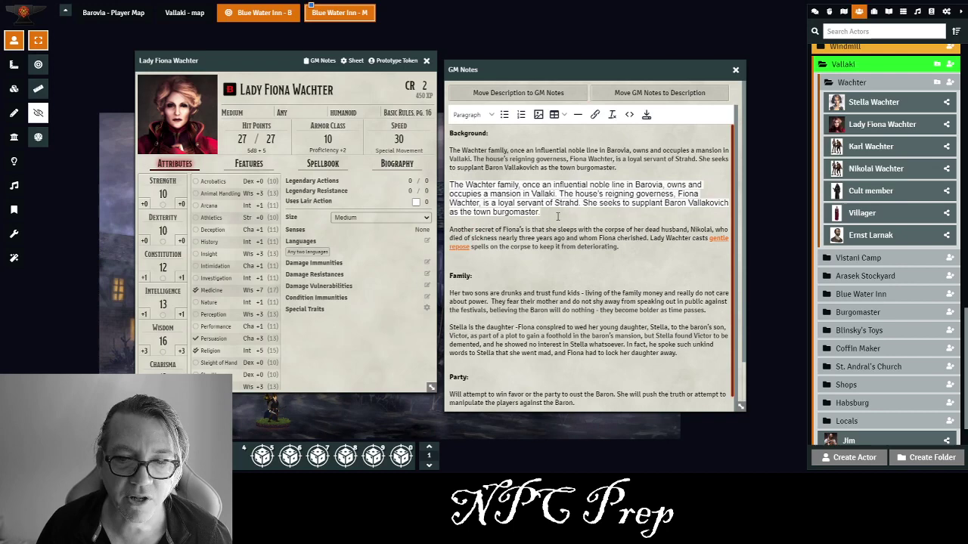
- Clear the formatting of the pasted Wachter family paragraph and delete the duplicate text from the Background notes
left_click_drag(541, 212, 449, 184)
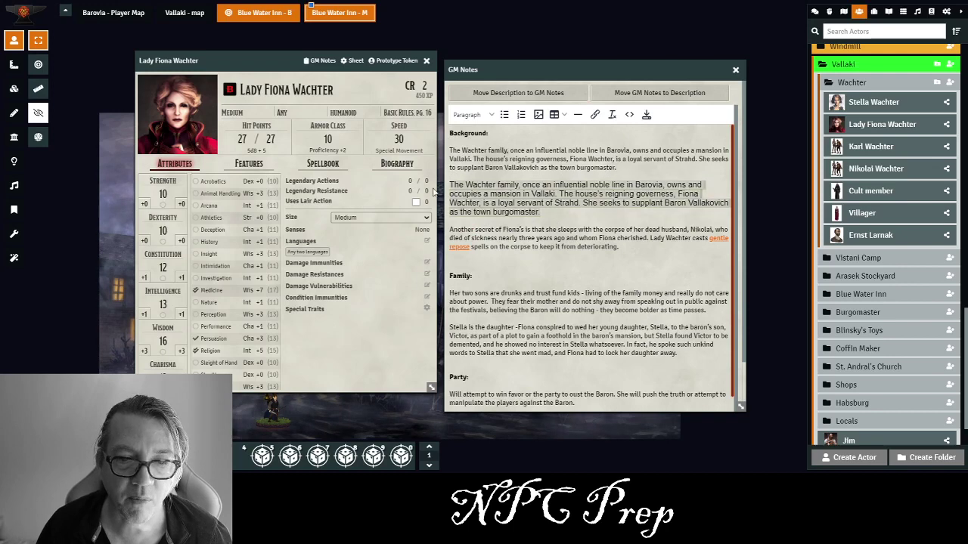
left_click(611, 114)
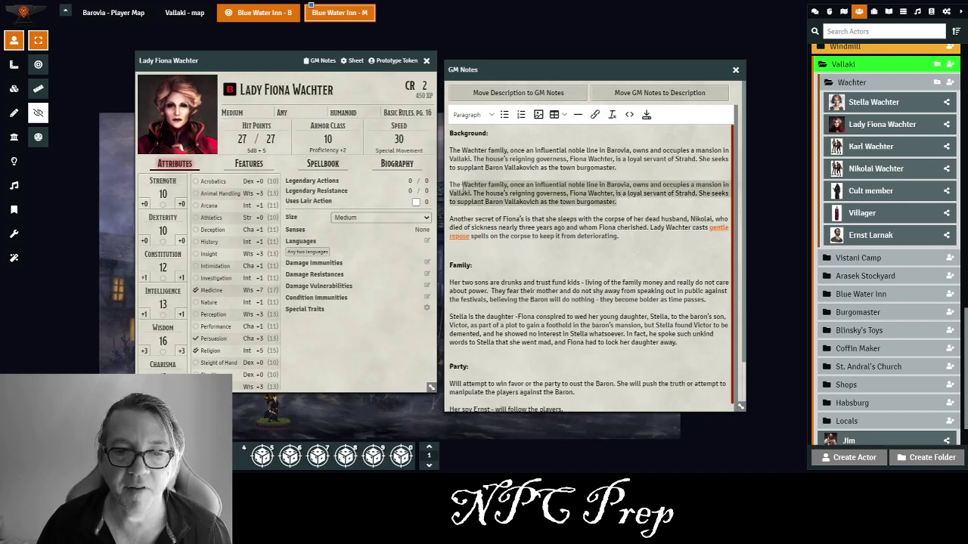
key("BackSpace")
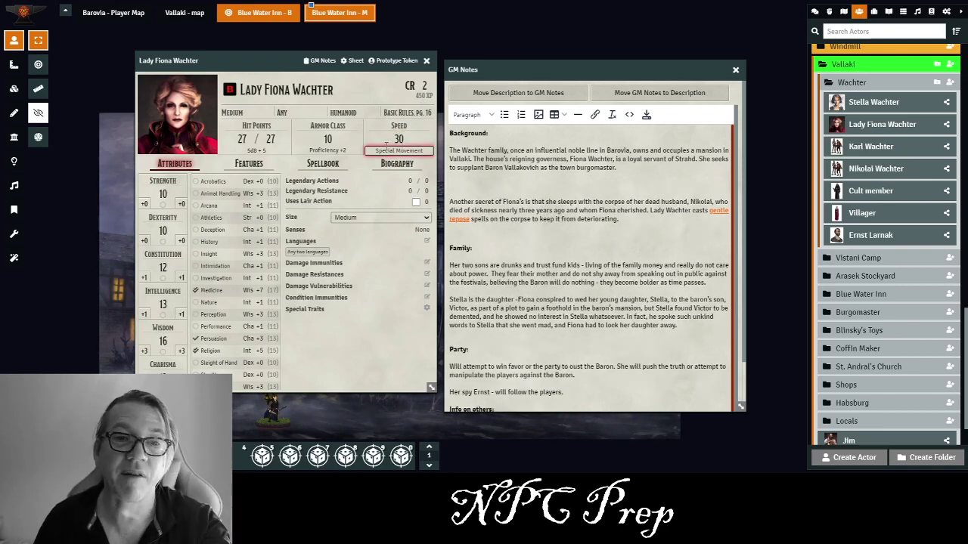
key("alt+Tab")
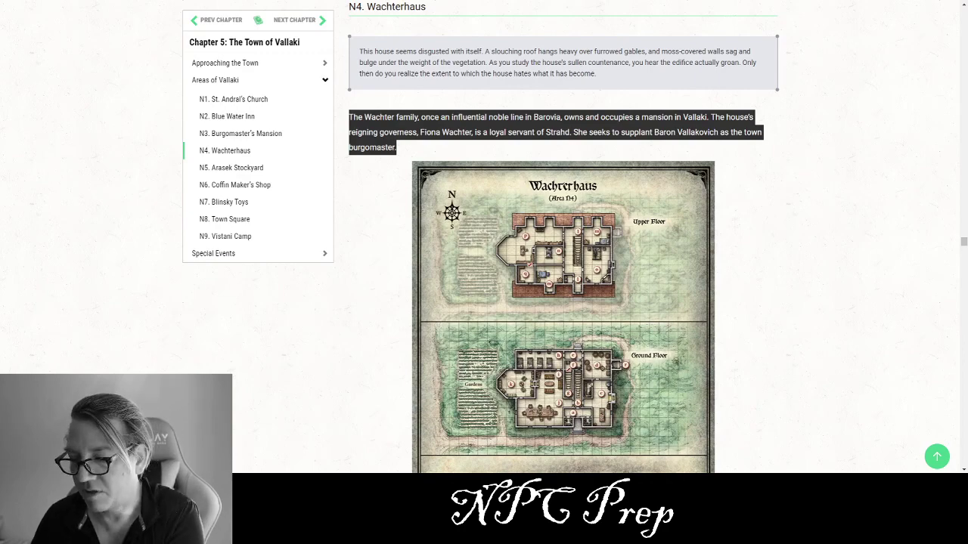
key("alt+Tab")
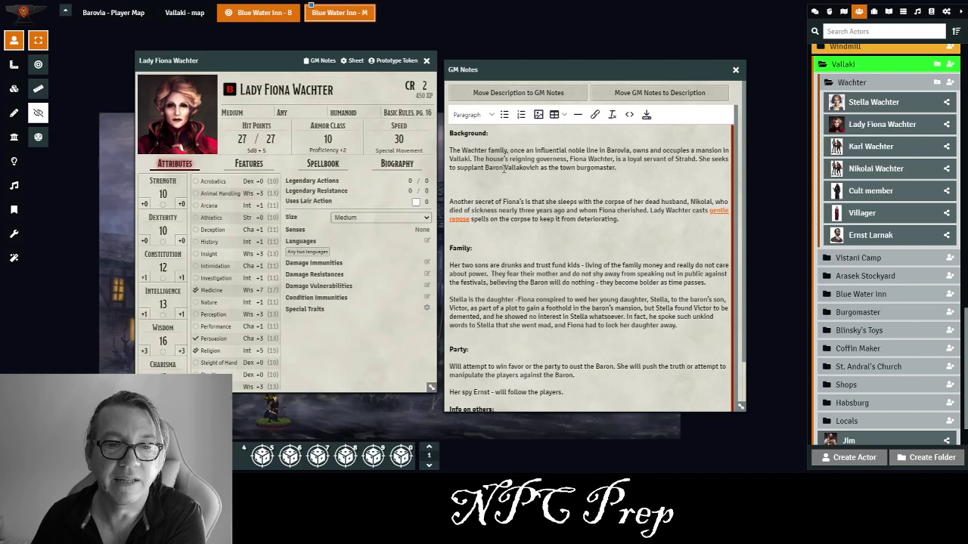
left_click(594, 114)
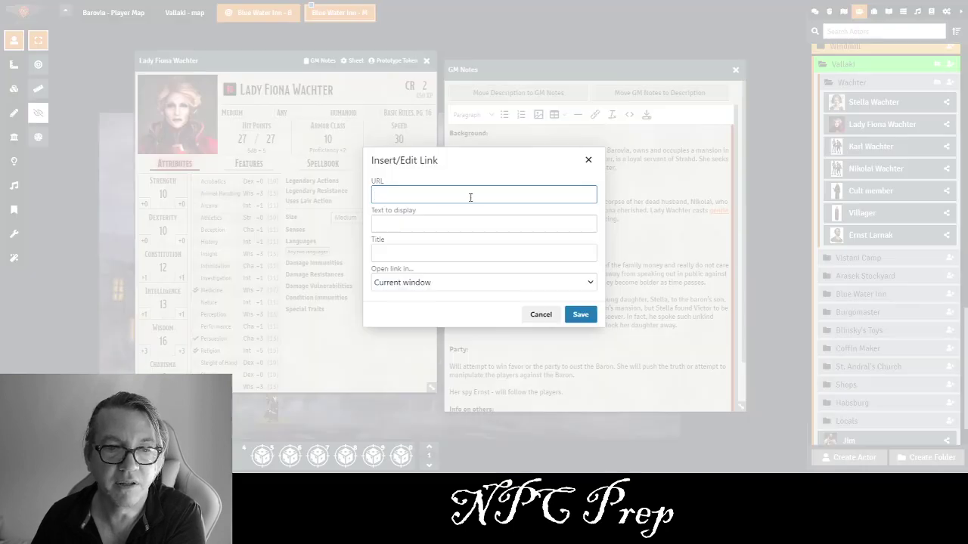
type("https://www.dndbeyond.com/sources/cos/the-town-of-vallaki#Wachterhaus")
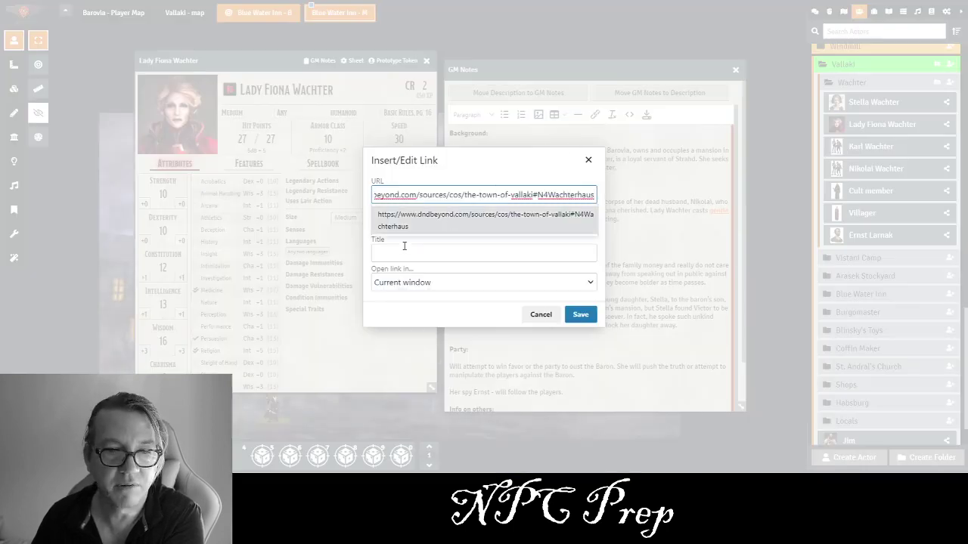
left_click(406, 250)
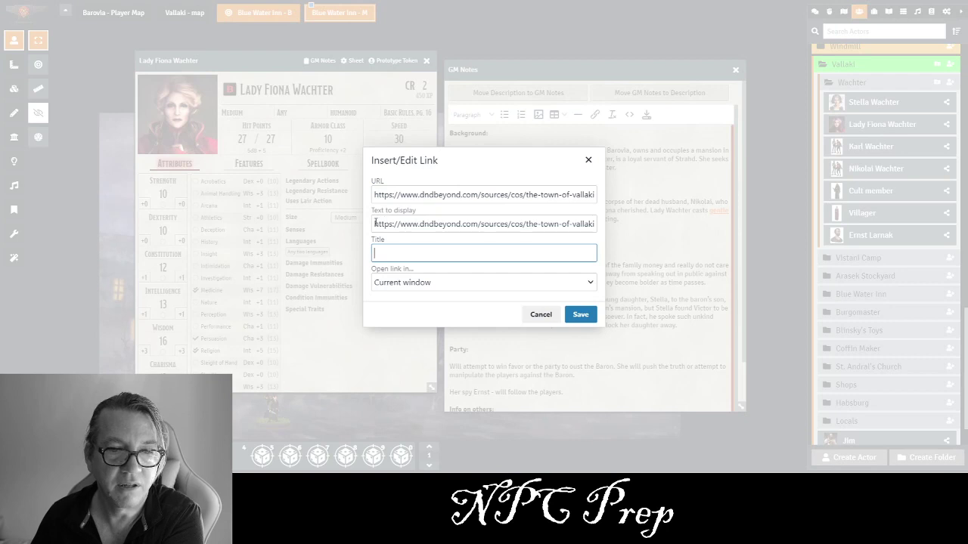
left_click_drag(375, 223, 601, 190)
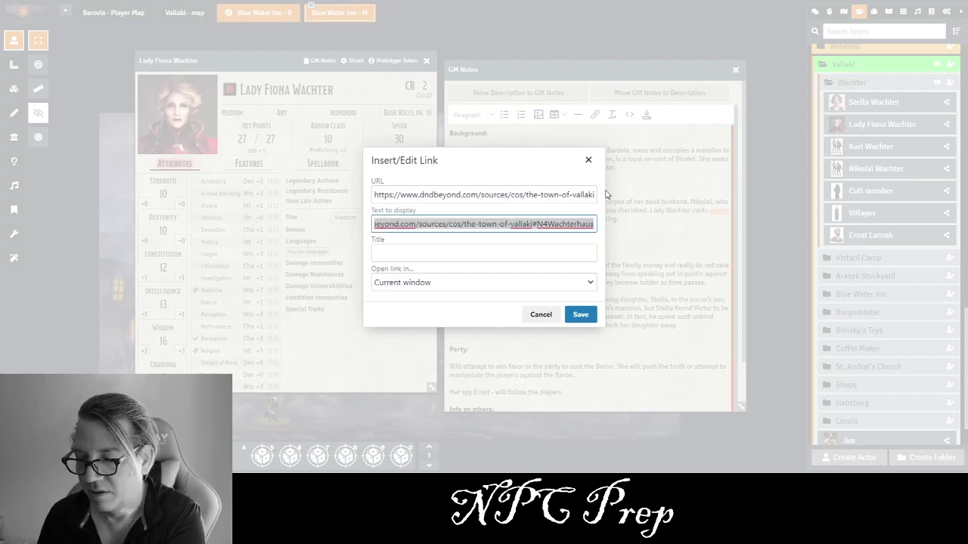
type("DnD Bey")
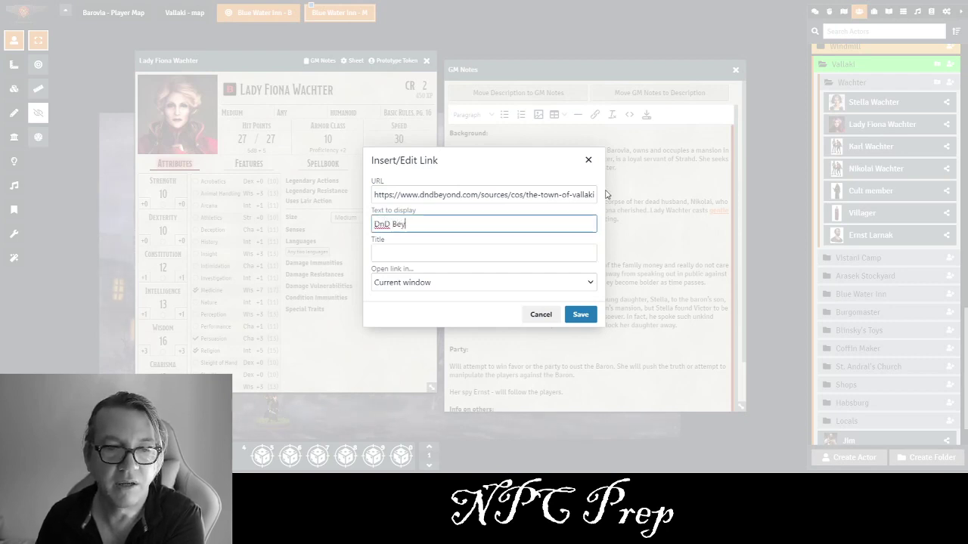
type("ond Wach")
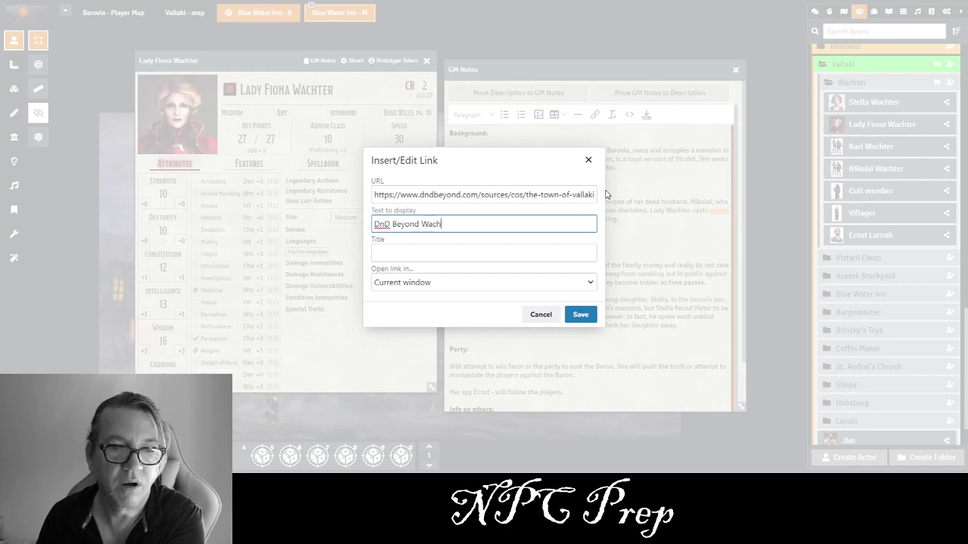
type("ter")
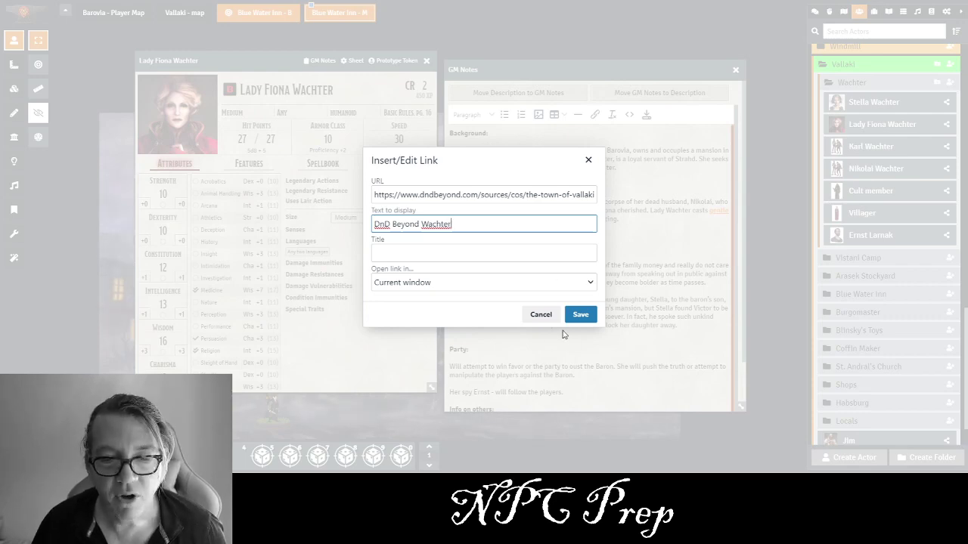
left_click(581, 315)
triple_click(492, 188)
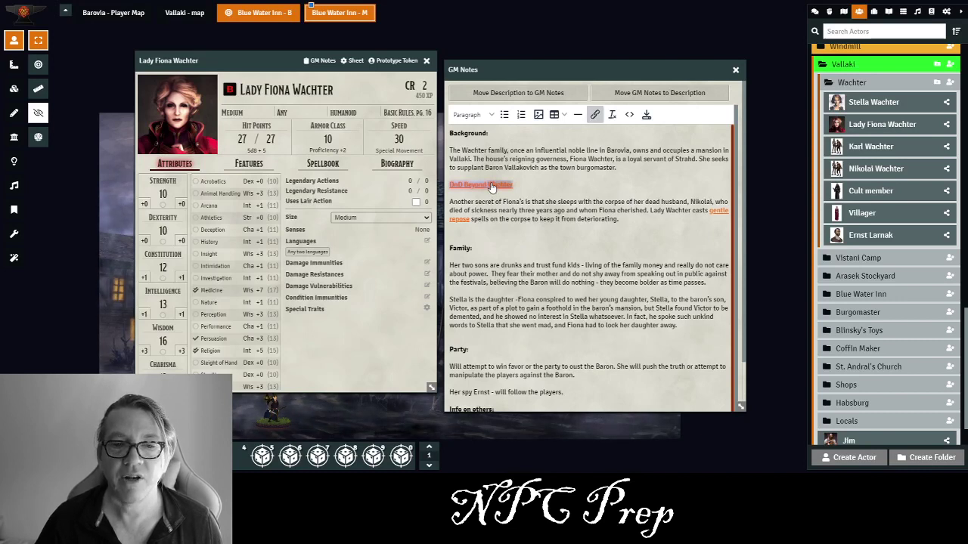
left_click(646, 115)
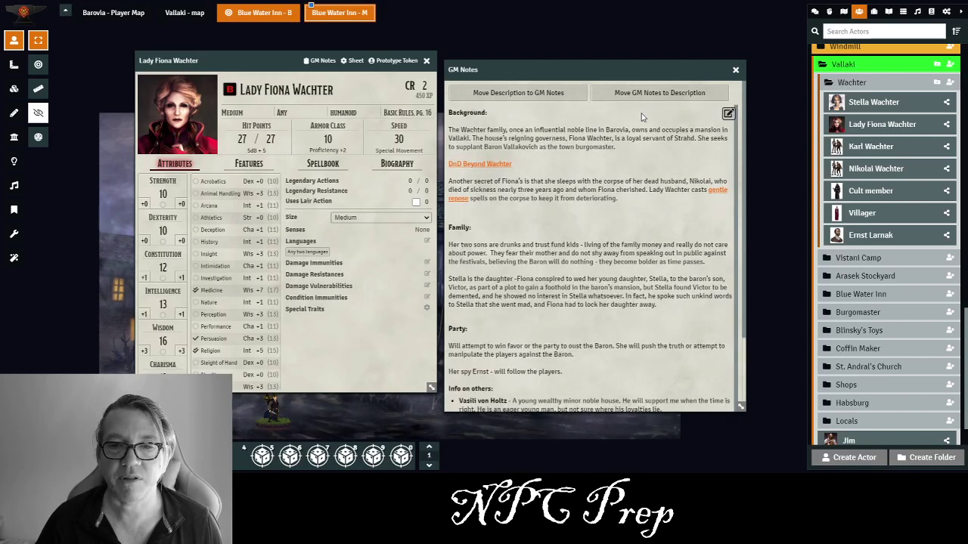
- Check the DnD Beyond Wachter link's target page and read Fiona Wachter's character page on the Curse of Strahd Obsidian Portal site
left_click(495, 166)
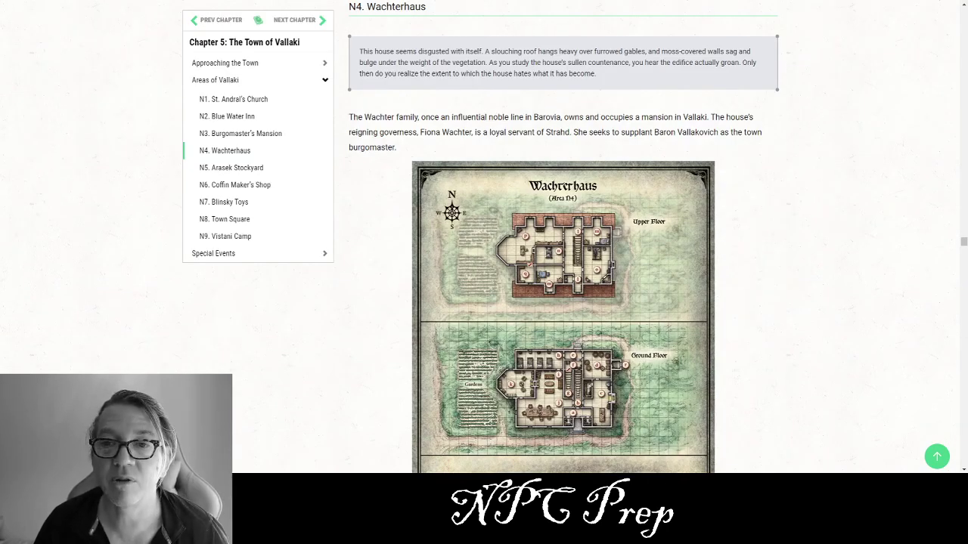
key("ctrl+w")
scroll(503, 166, "down", 2)
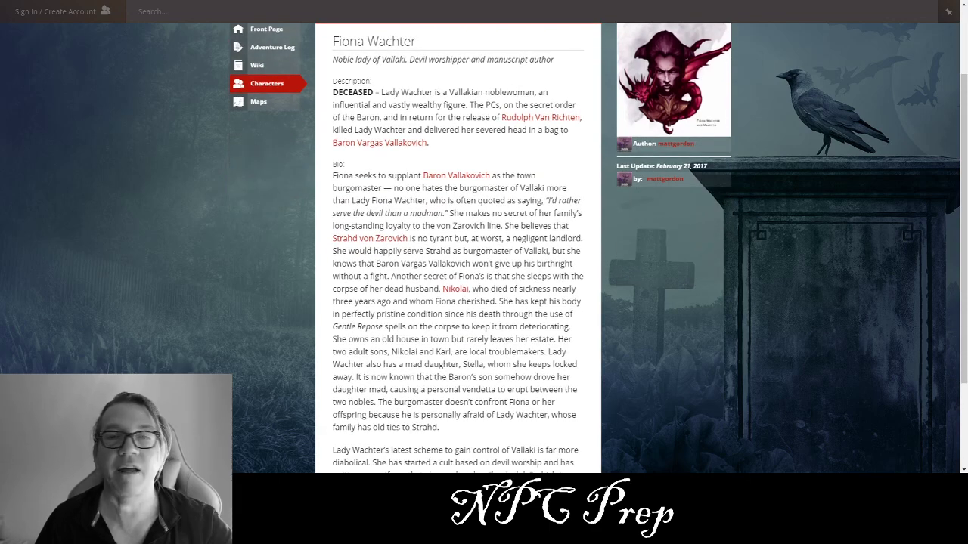
scroll(322, 369, "up", 1)
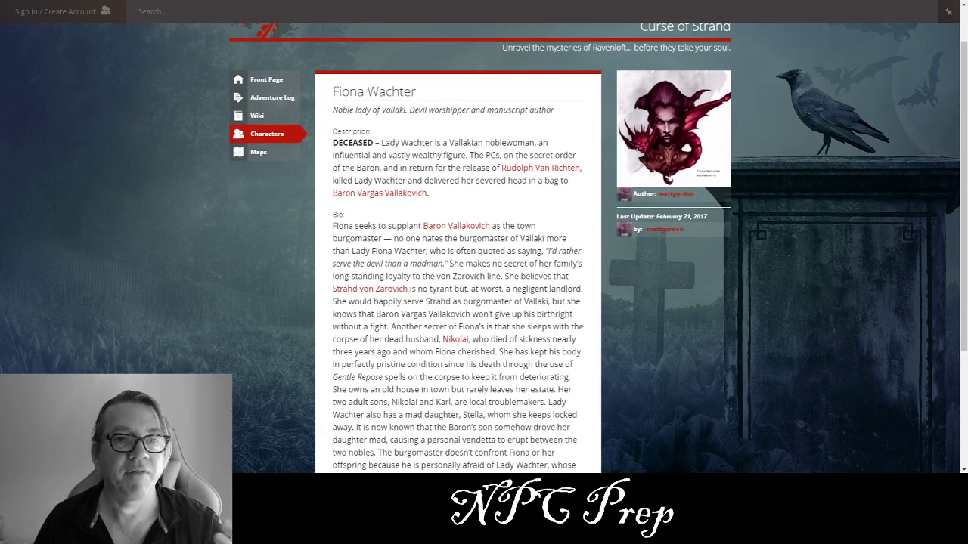
scroll(474, 264, "down", 2)
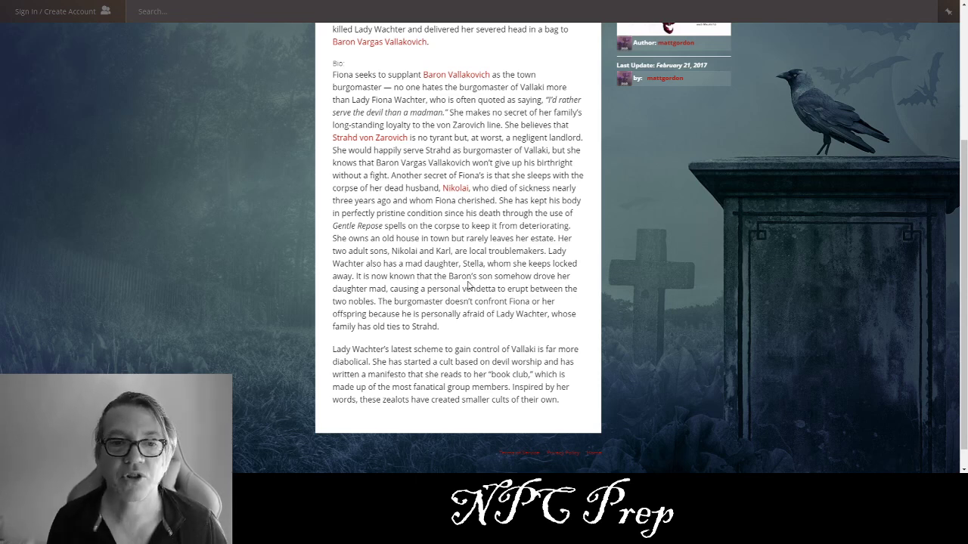
scroll(386, 198, "up", 3)
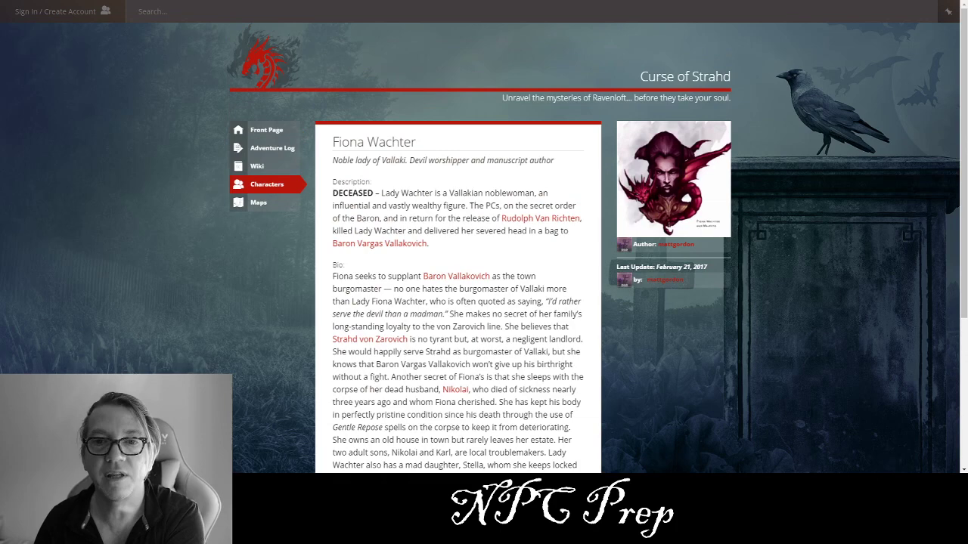
- Return to Foundry VTT and add a new line directly below the DnD Beyond Wachter link in the GM notes
key("alt+Tab")
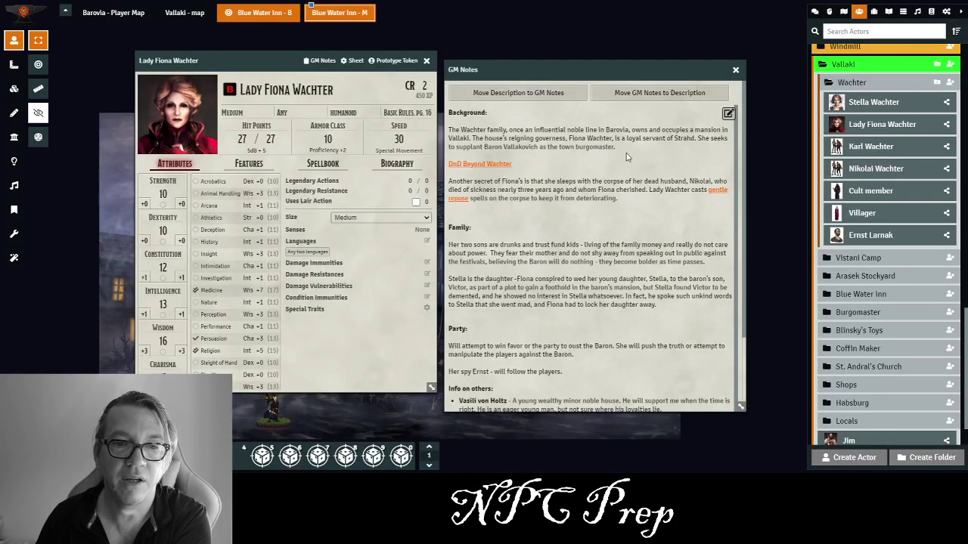
left_click(728, 114)
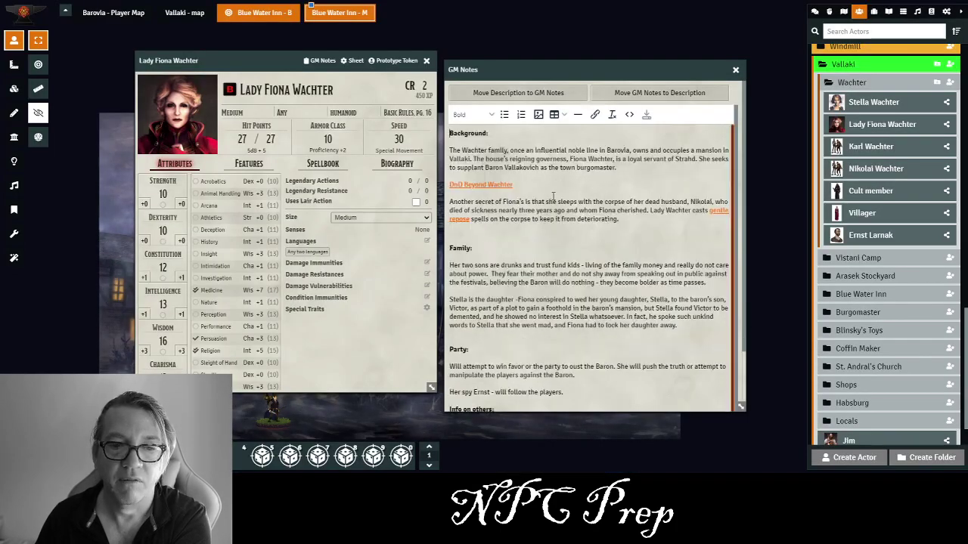
left_click(543, 184)
triple_click(543, 184)
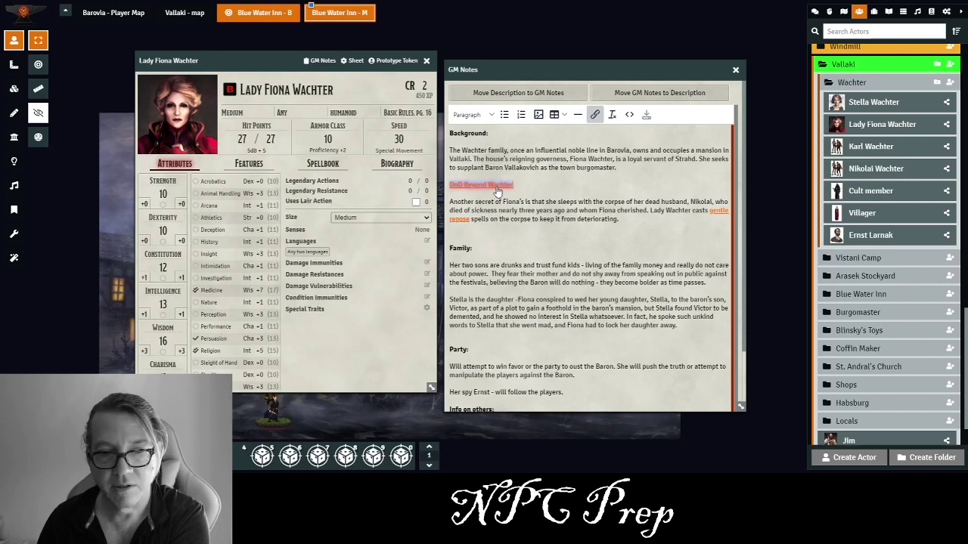
key("End")
key("Return")
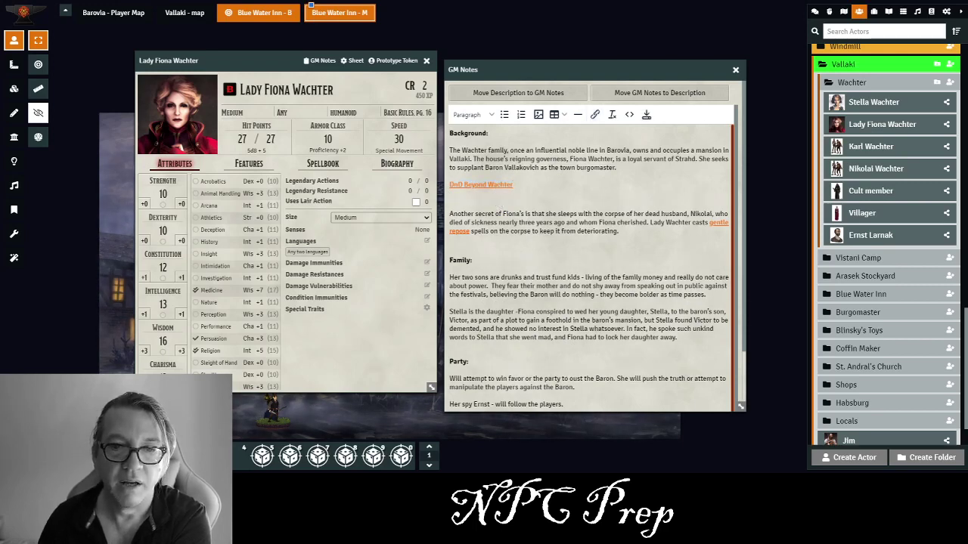
left_click(596, 115)
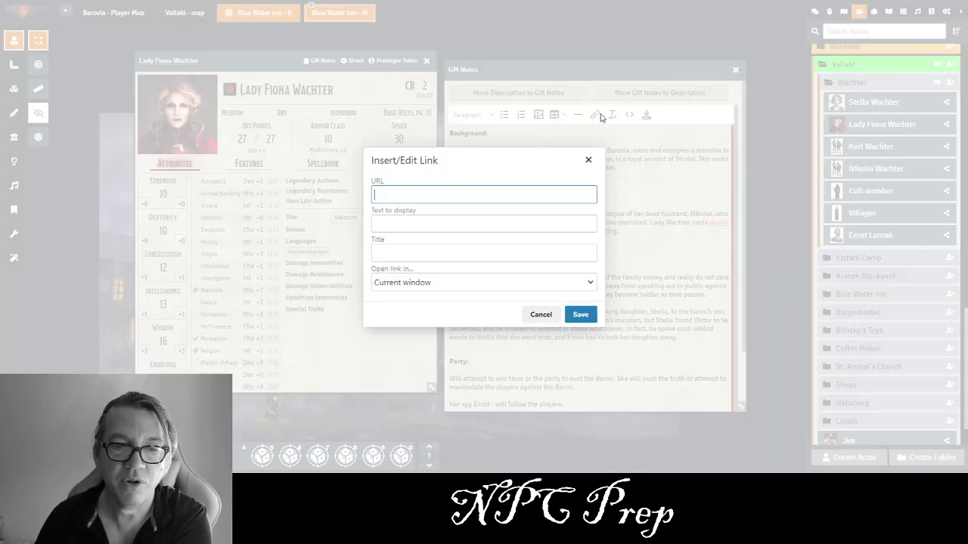
type("https://curseofstrahd-matt.obsidianportal.com/characters/fiona-wachter")
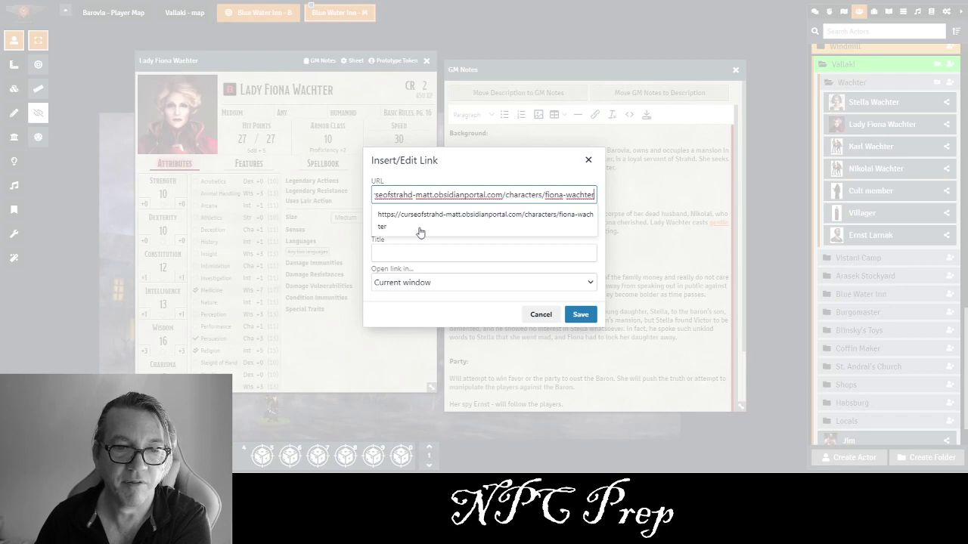
left_click(370, 242)
left_click_drag(371, 227, 668, 217)
type("Fiona Info")
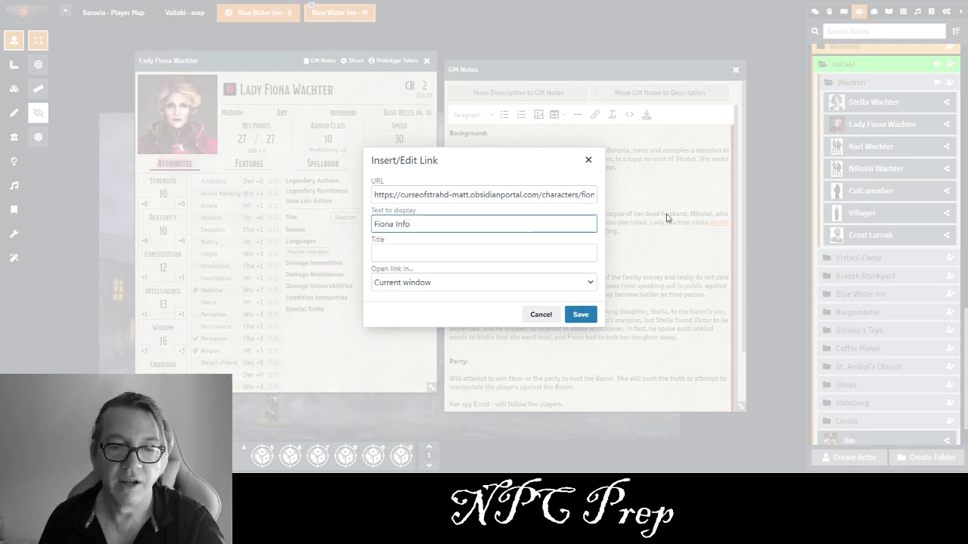
left_click(580, 314)
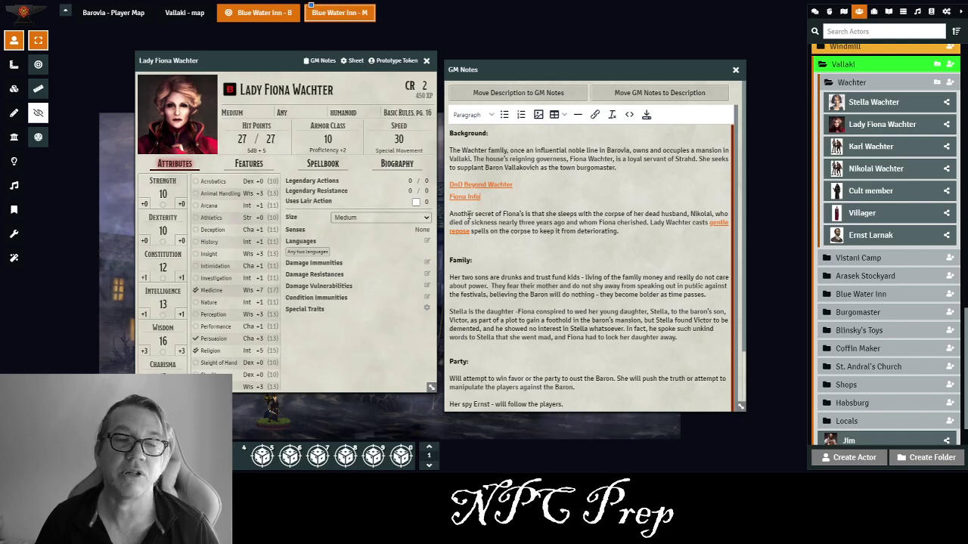
left_click(646, 115)
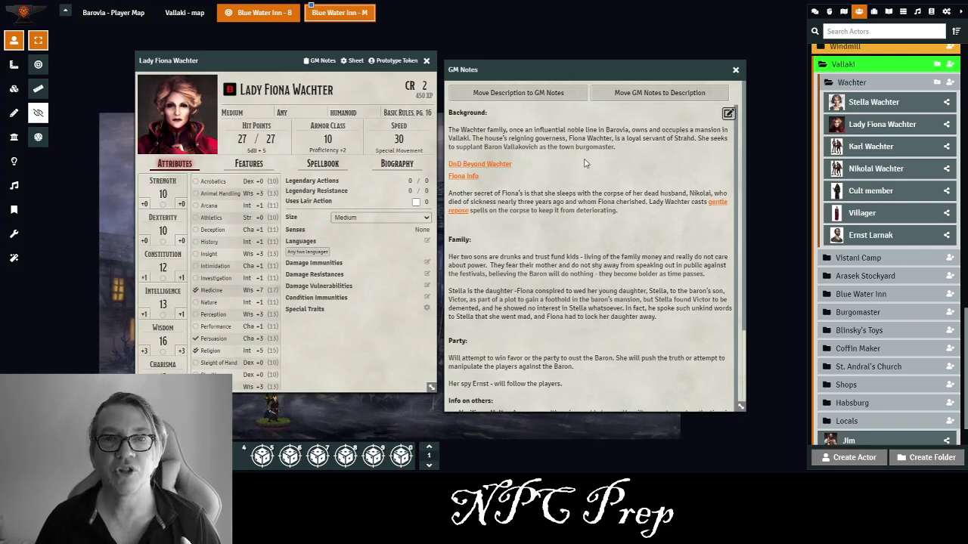
left_click(735, 70)
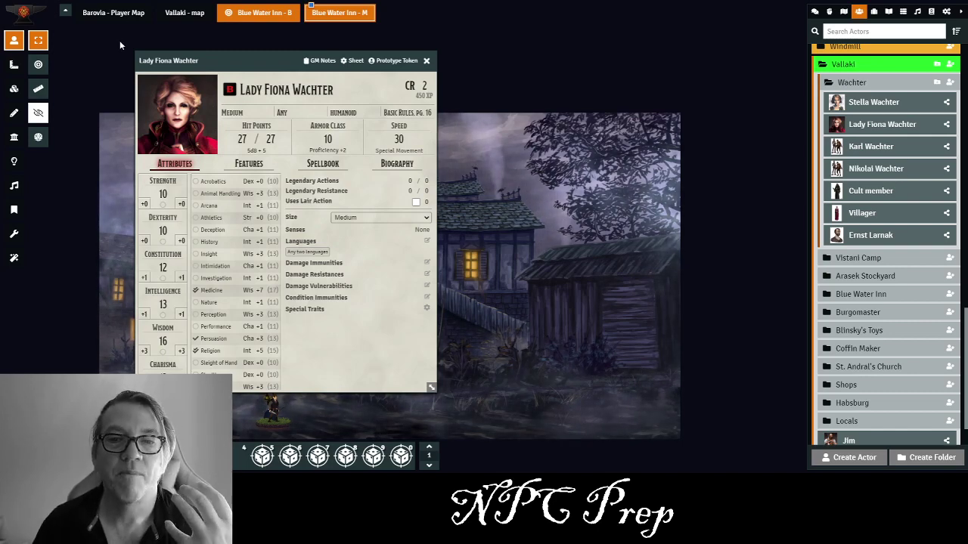
- Switch to the D&D Beyond Wachterhaus page, read the section on Fiona Wachter and view her illustration enlarged
key("alt+Tab")
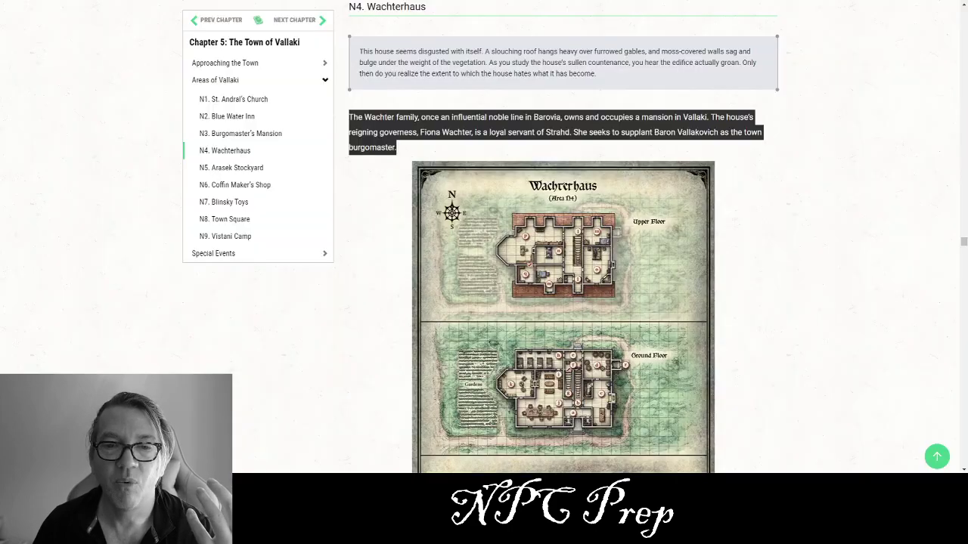
scroll(564, 250, "down", 1)
scroll(710, 360, "down", 15)
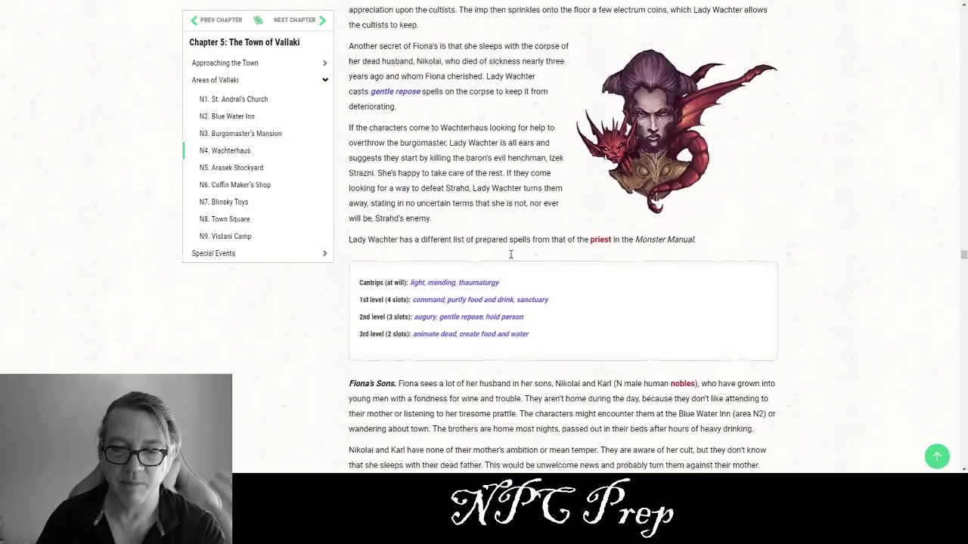
left_click(637, 292)
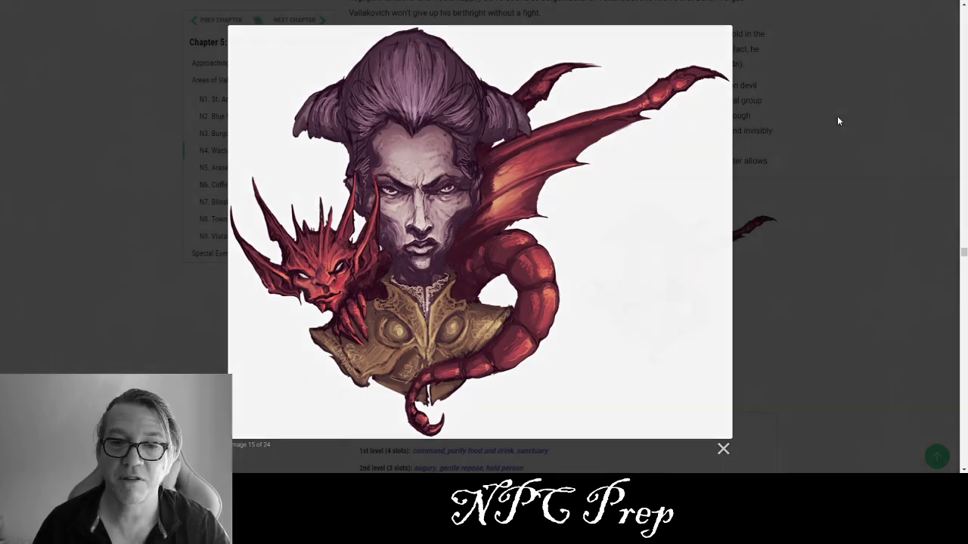
left_click(837, 115)
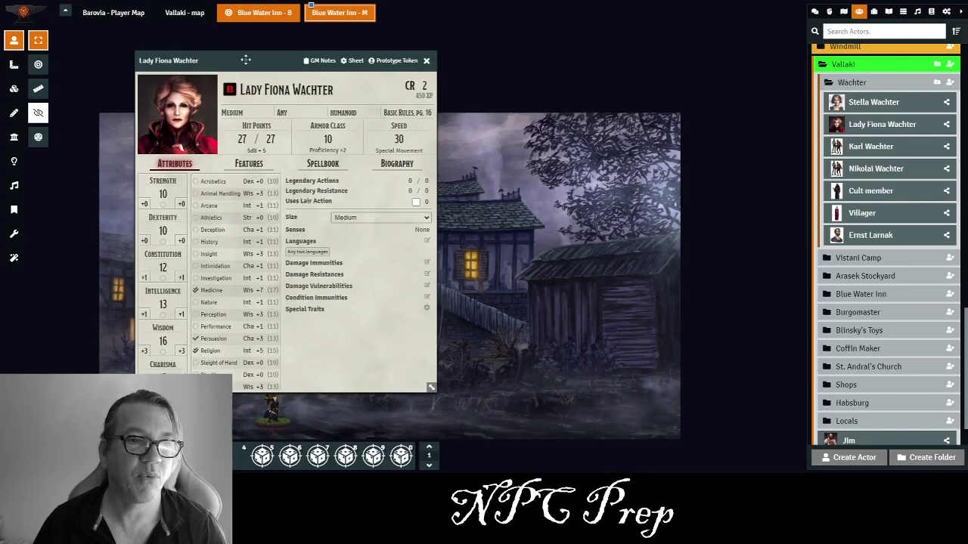
- Return to Foundry VTT, reposition Lady Fiona Wachter's sheet and inspect her avatar and token artwork
left_click_drag(248, 64, 525, 86)
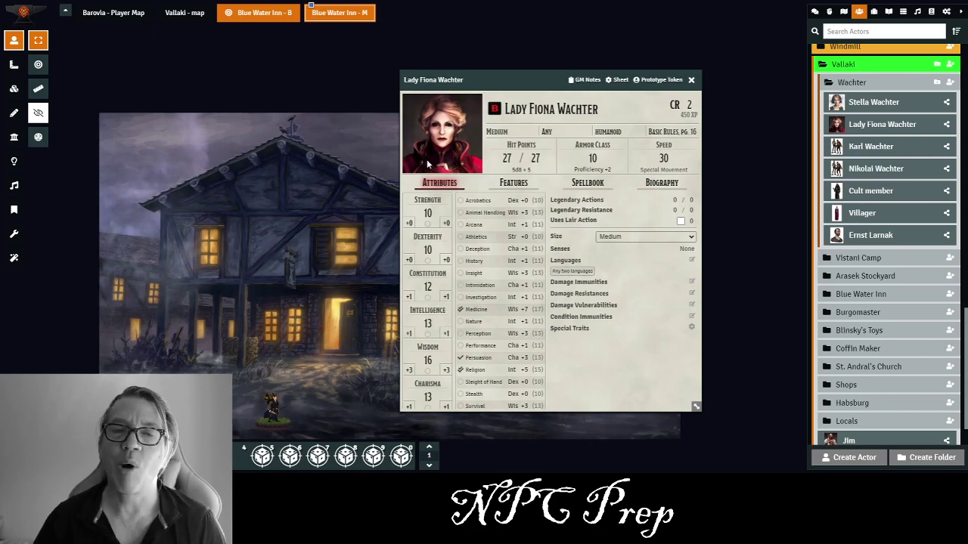
left_click_drag(502, 79, 289, 81)
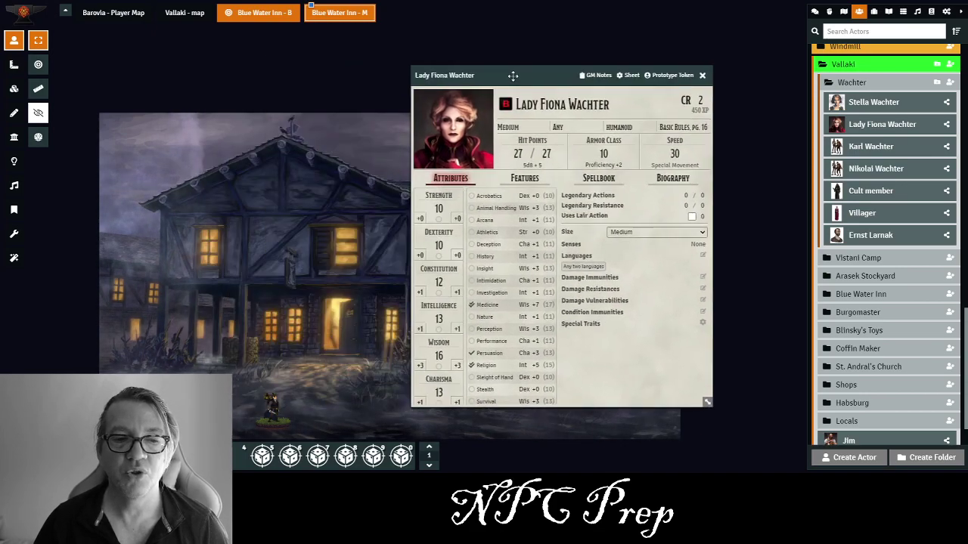
left_click_drag(512, 73, 477, 84)
left_click(418, 130)
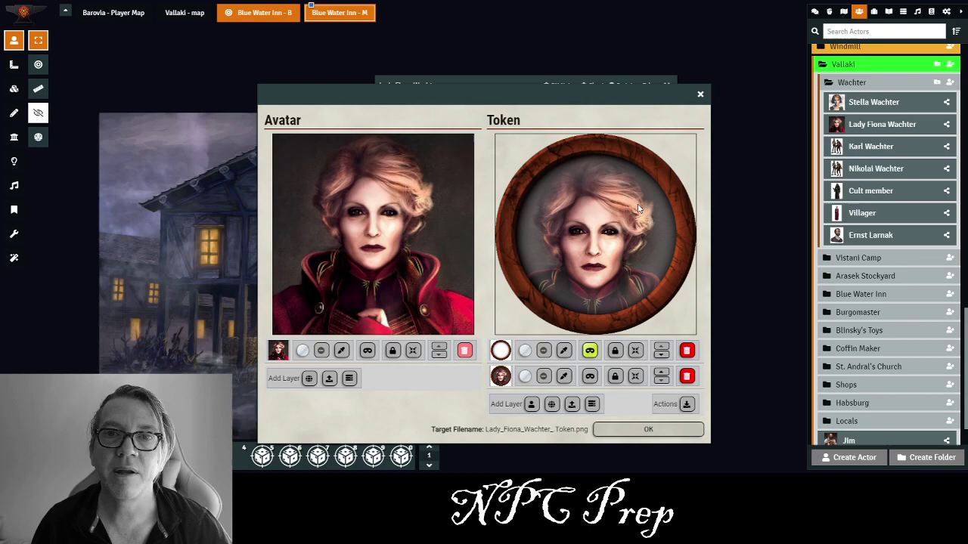
left_click(701, 95)
- Inspect Stella Wachter's avatar and token artwork, and close both her sheet and Lady Fiona's
left_click(860, 111)
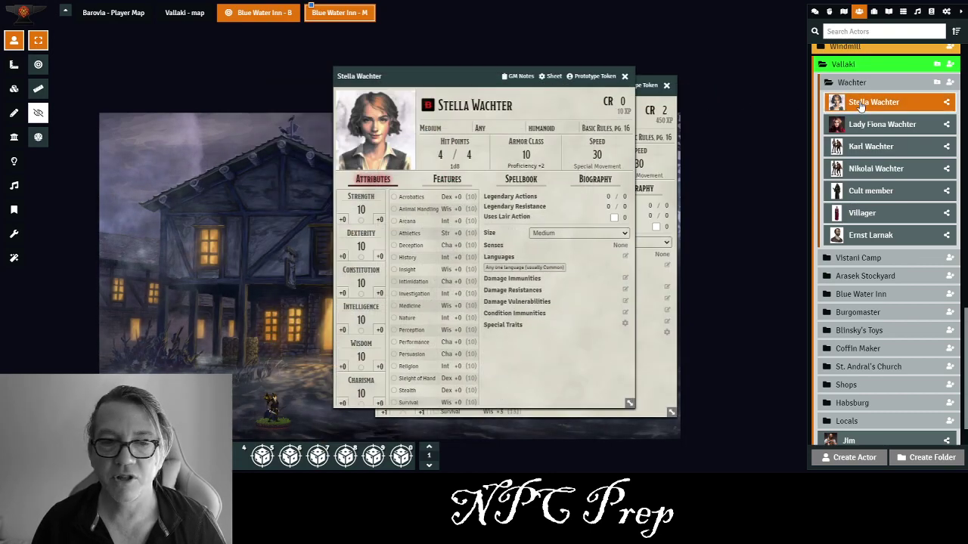
left_click(379, 137)
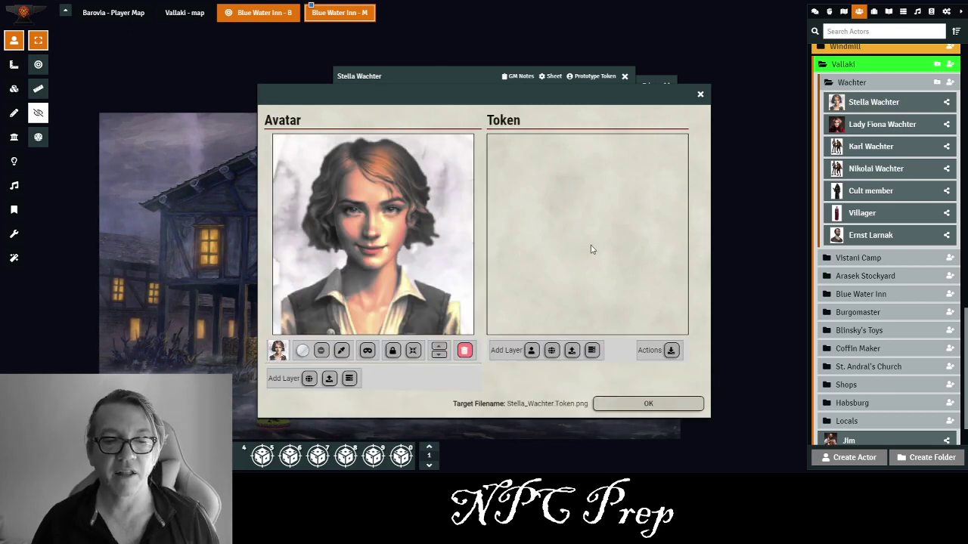
left_click(700, 95)
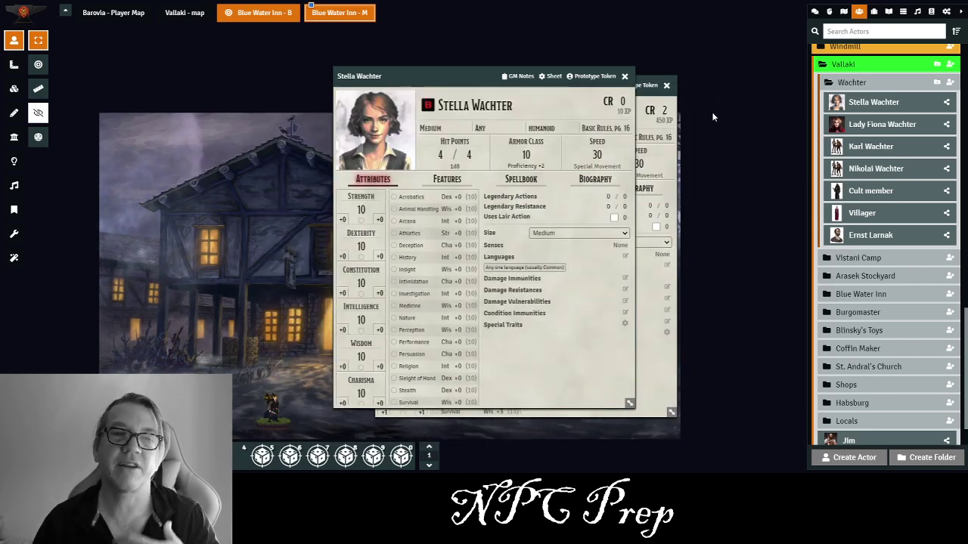
left_click(625, 77)
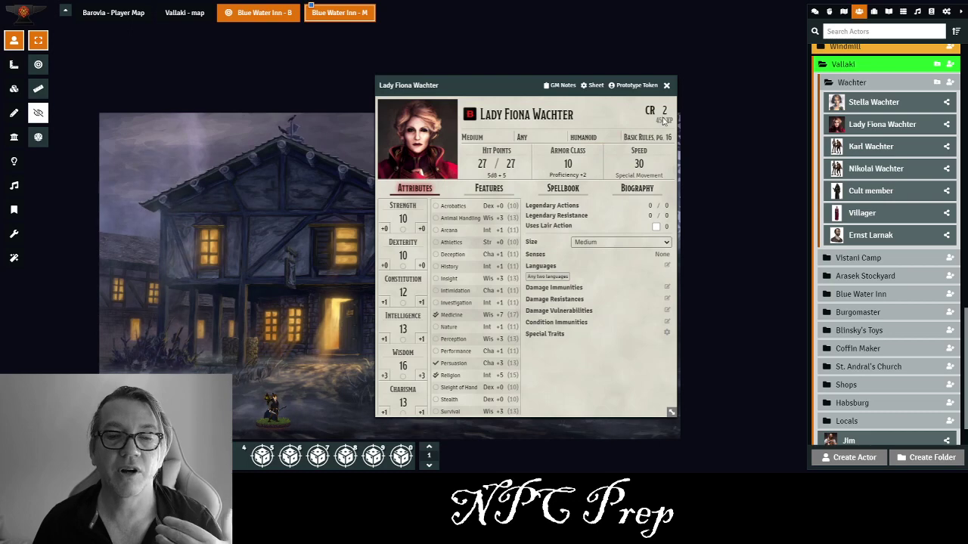
left_click(666, 85)
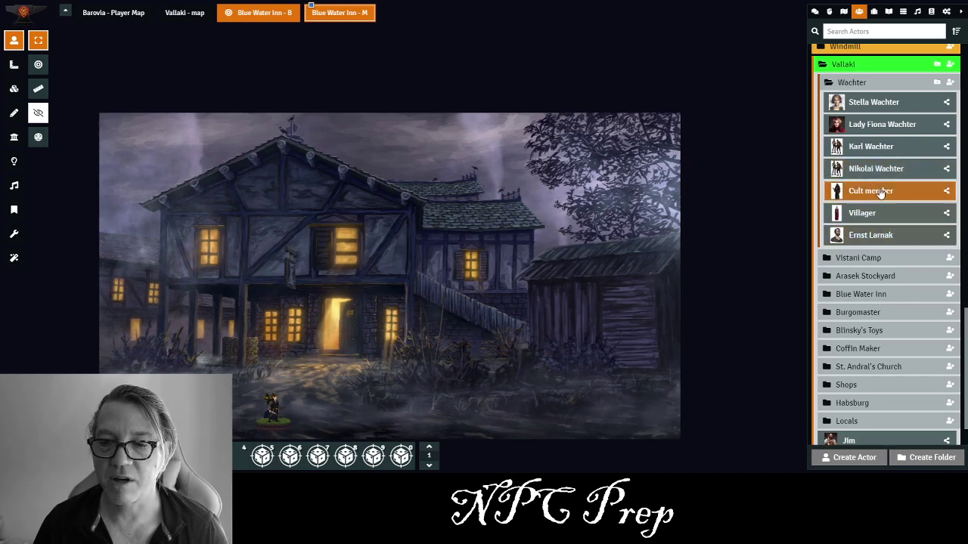
- Place tokens for Karl, Nikolai and Stella Wachter and Ernst Larnak on the inn scene to preview them, and delete all four
left_click(871, 147)
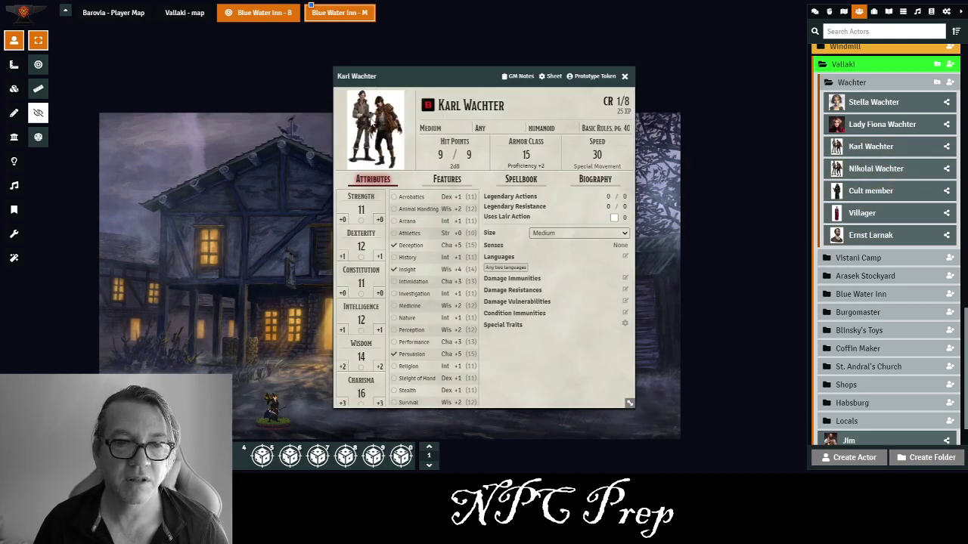
left_click(625, 76)
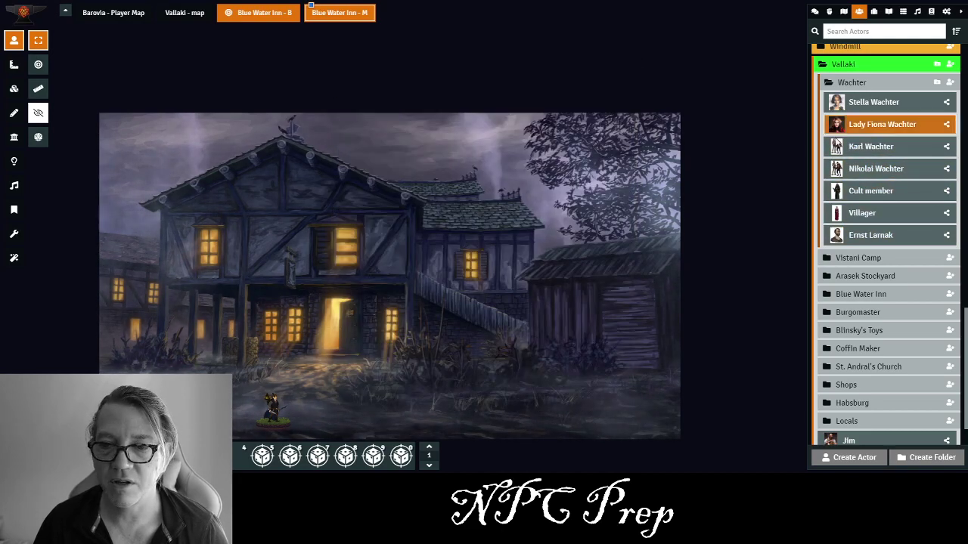
left_click_drag(468, 216, 577, 101)
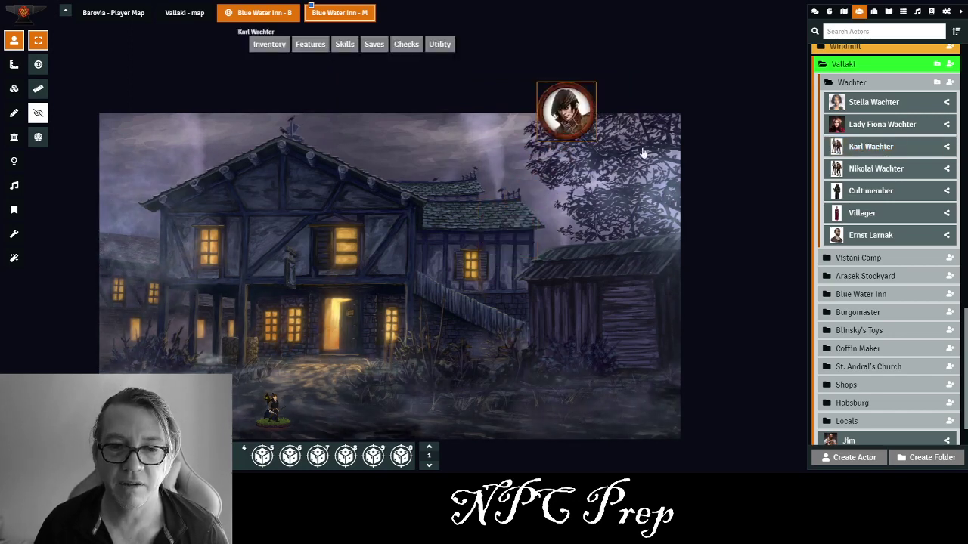
left_click_drag(860, 168, 400, 157)
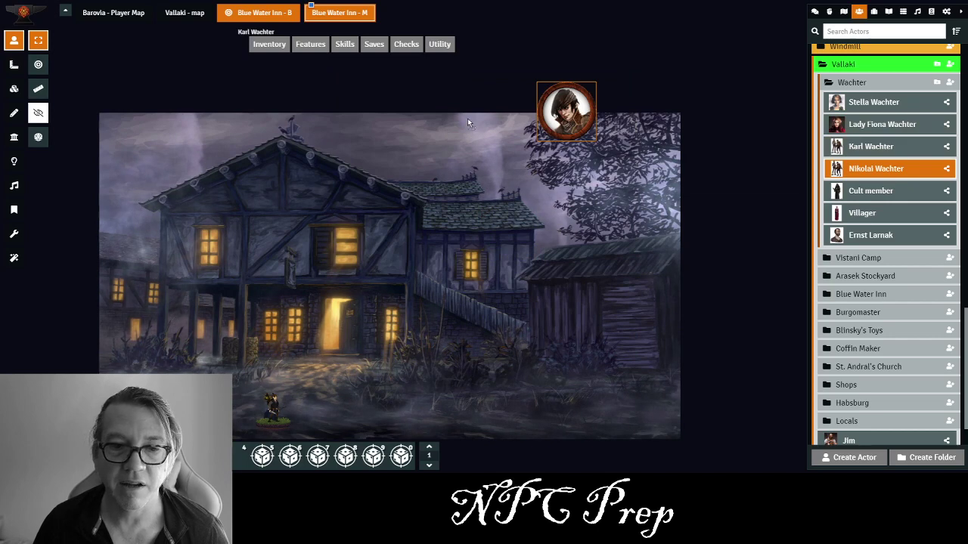
left_click_drag(468, 118, 468, 119)
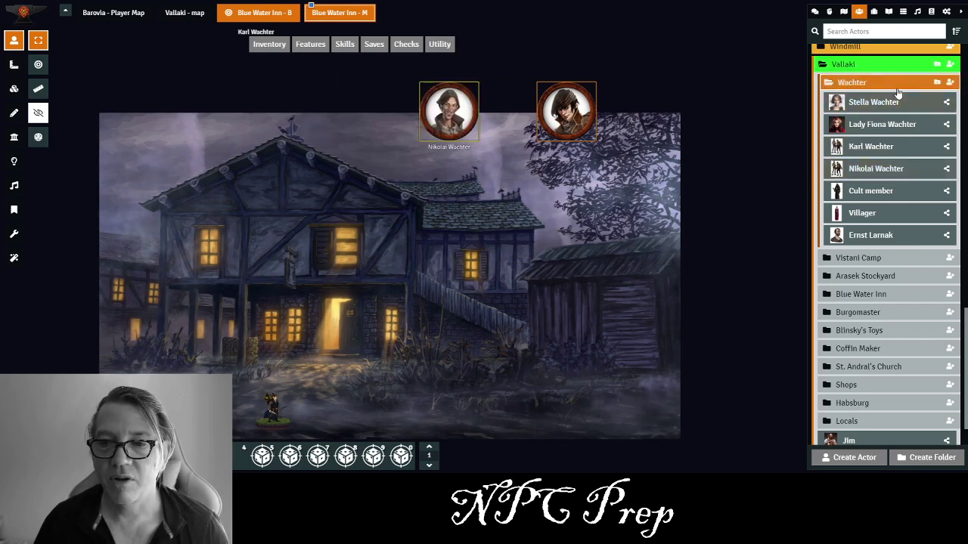
left_click_drag(869, 102, 456, 195)
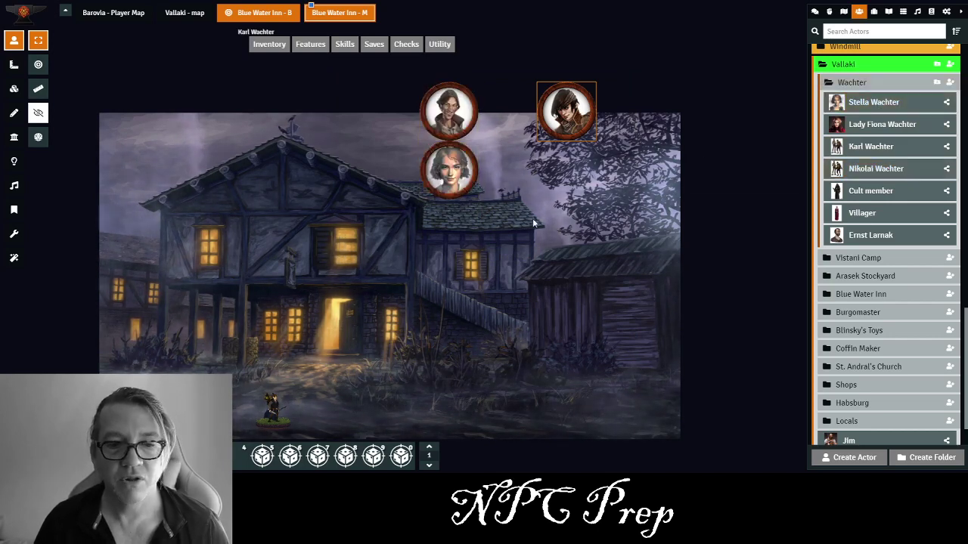
left_click_drag(869, 235, 747, 227)
left_click_drag(547, 186, 550, 189)
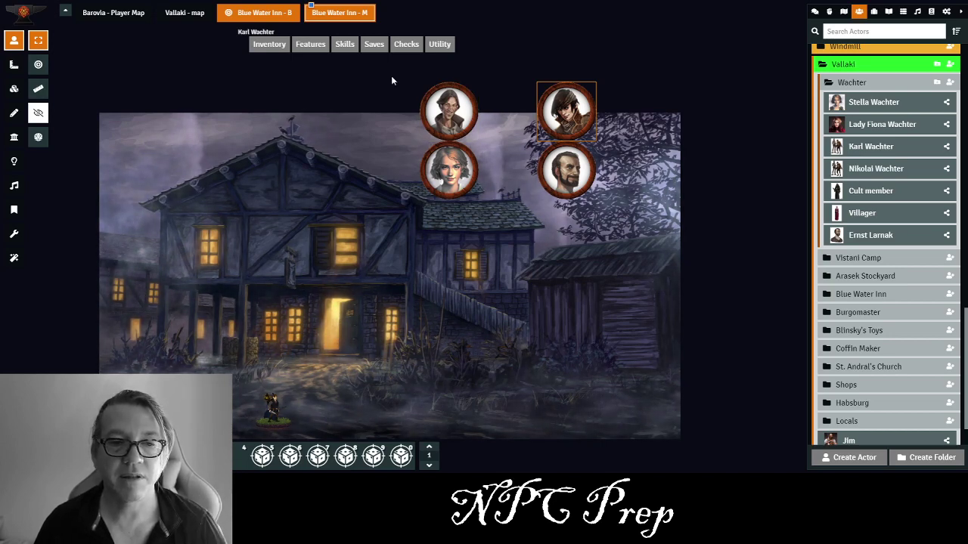
left_click_drag(391, 75, 698, 241)
key("Delete")
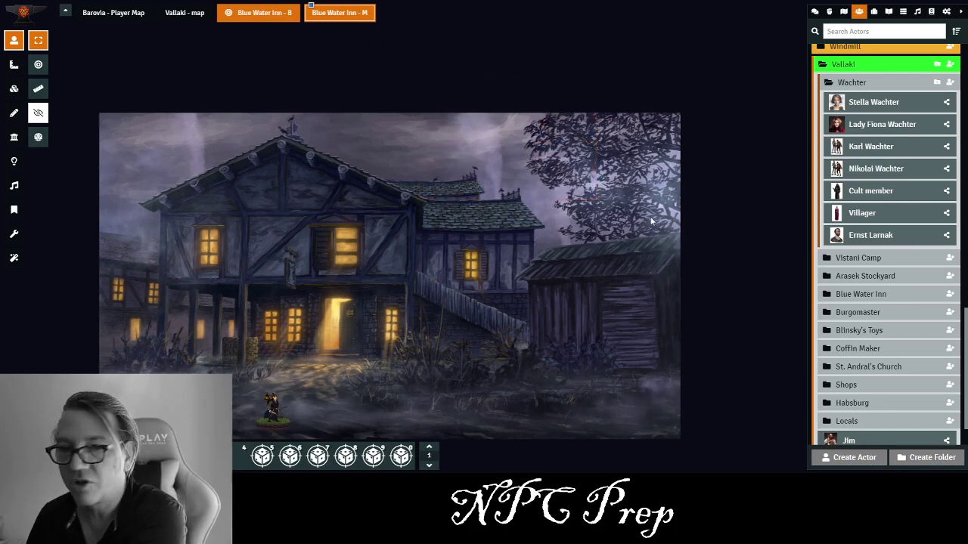
- Review Lady Fiona Wachter's spellbook, features, attributes, biography and GM notes on her actor sheet
left_click(897, 125)
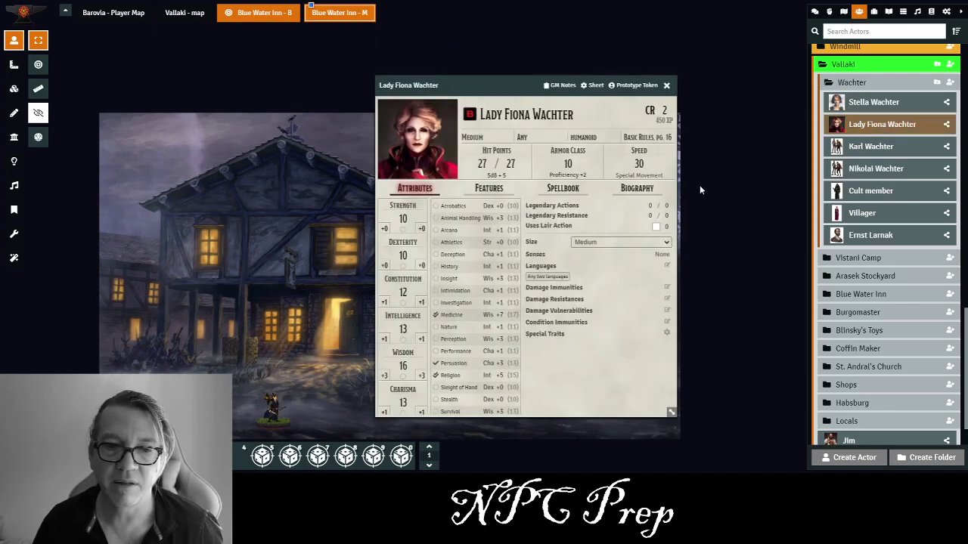
left_click_drag(510, 87, 457, 91)
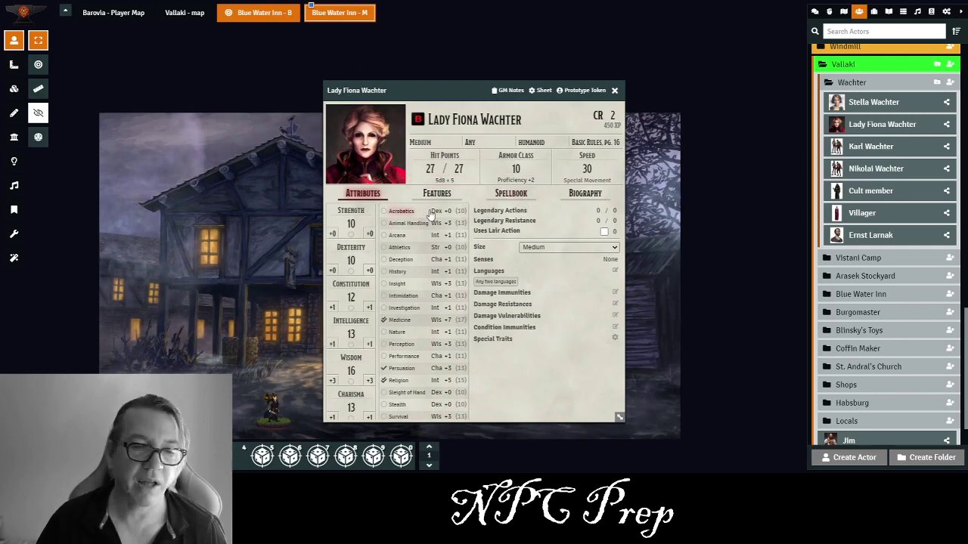
left_click(509, 195)
left_click(440, 195)
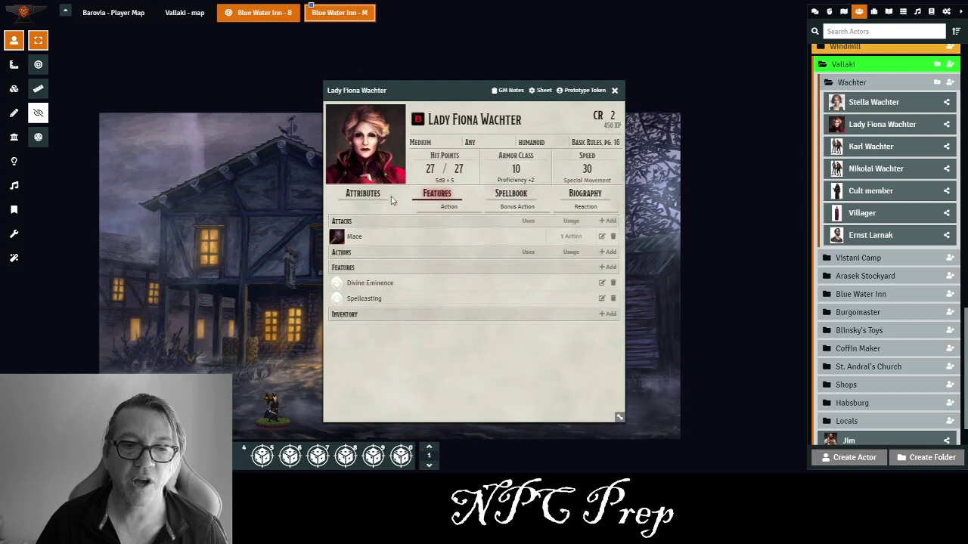
left_click(359, 194)
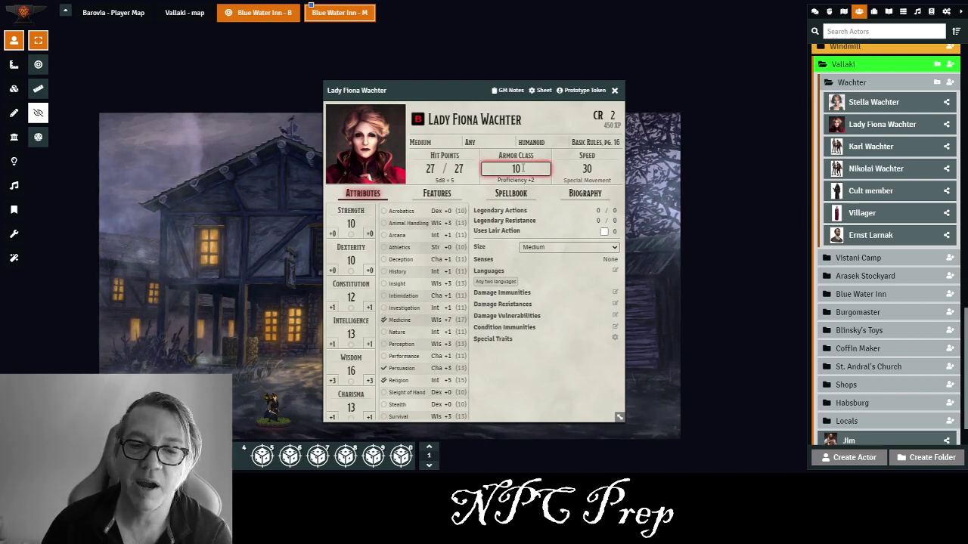
left_click(598, 197)
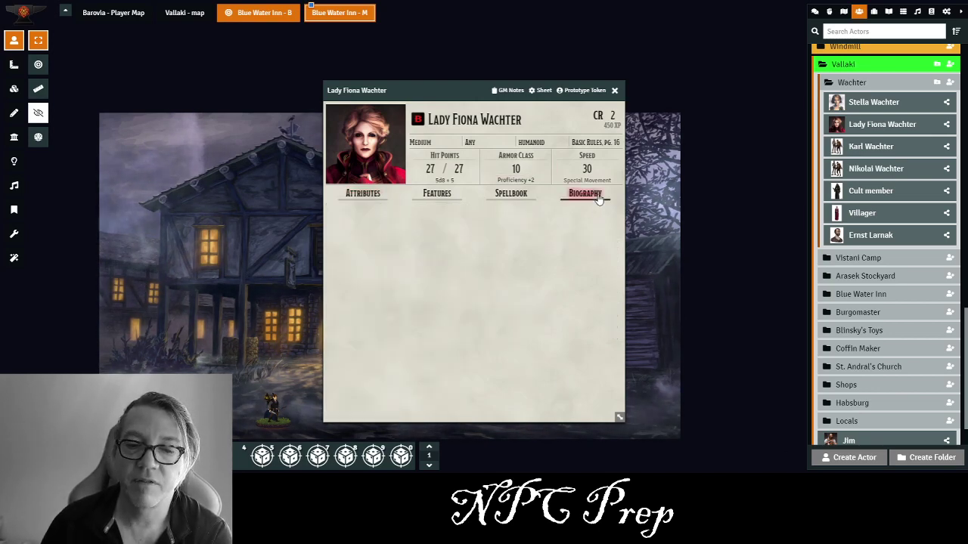
left_click(504, 90)
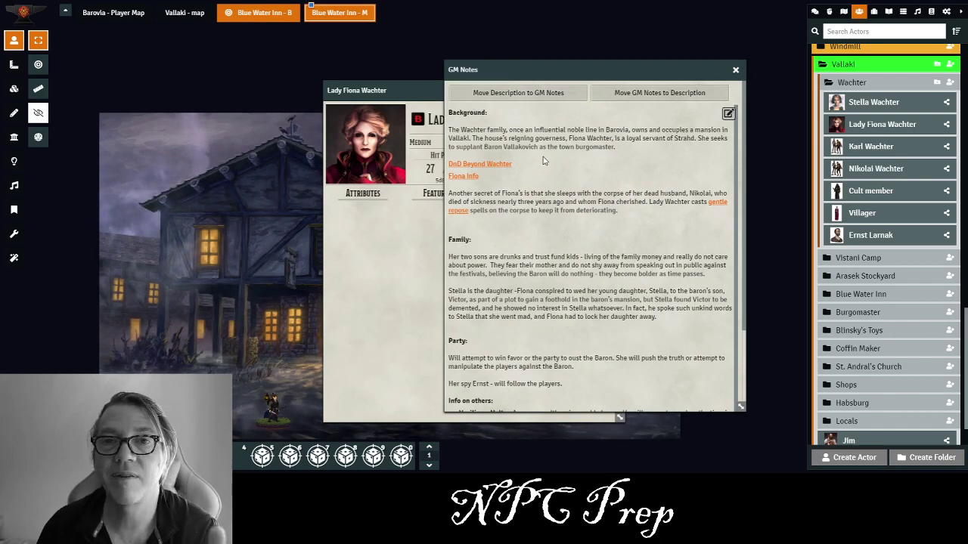
left_click(735, 69)
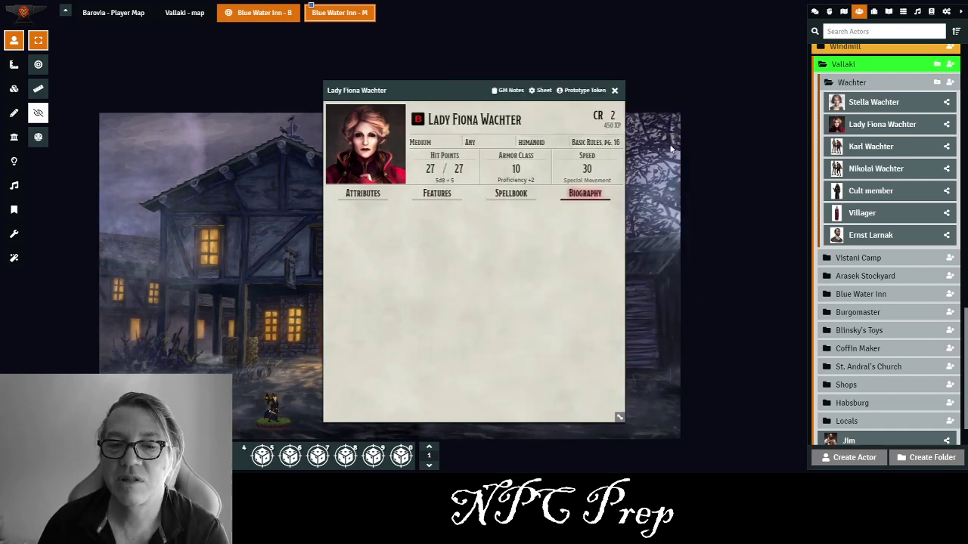
- Examine the character settings of Lady Fiona Wachter's prototype token, and close the settings and her sheet
left_click(581, 90)
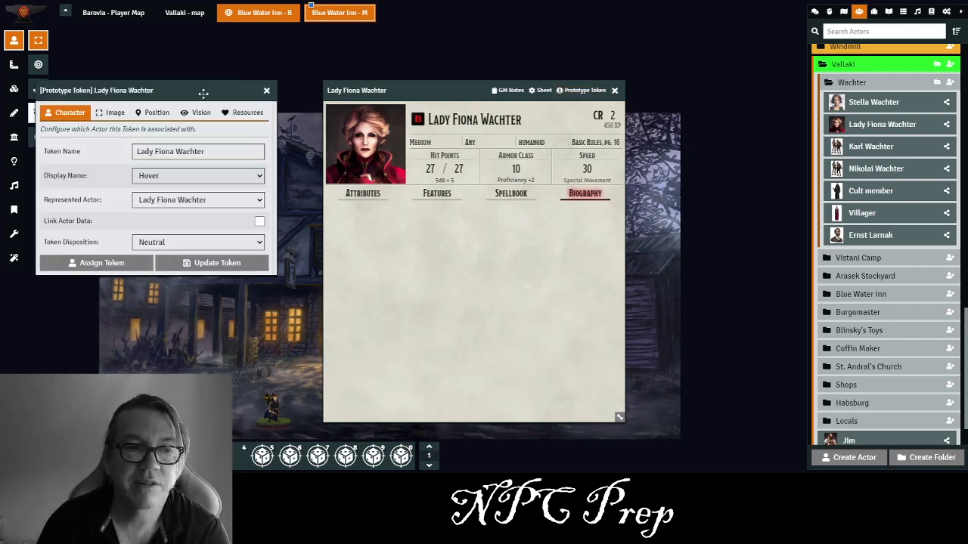
left_click_drag(194, 89, 339, 114)
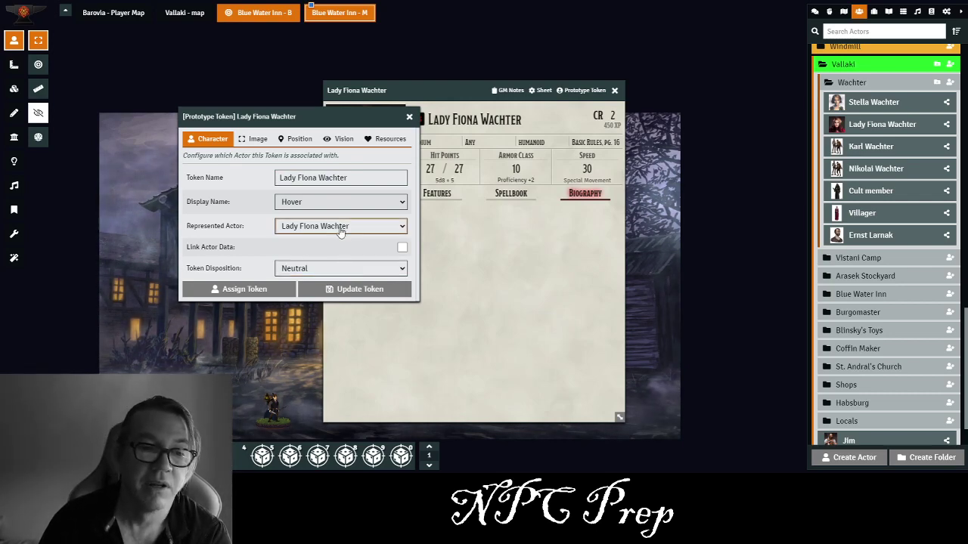
left_click(409, 117)
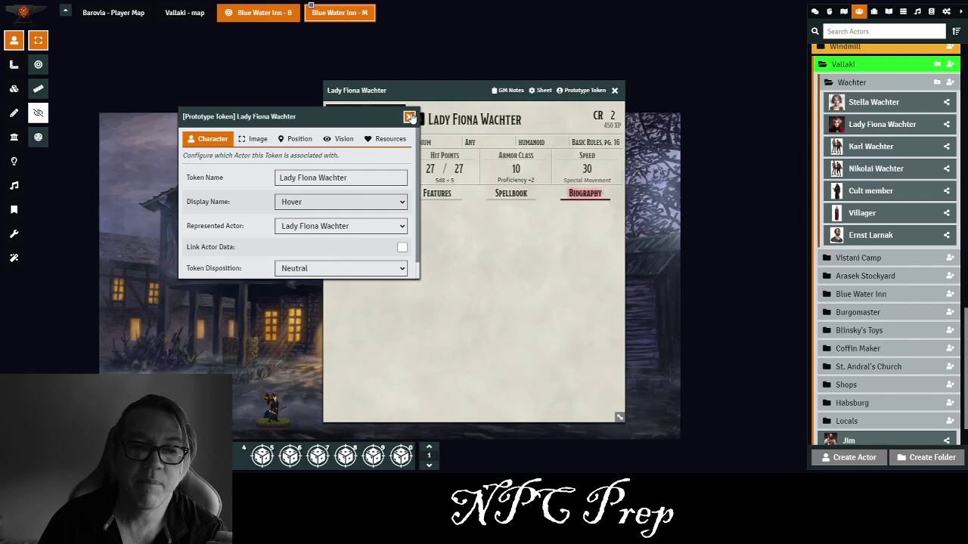
left_click(614, 91)
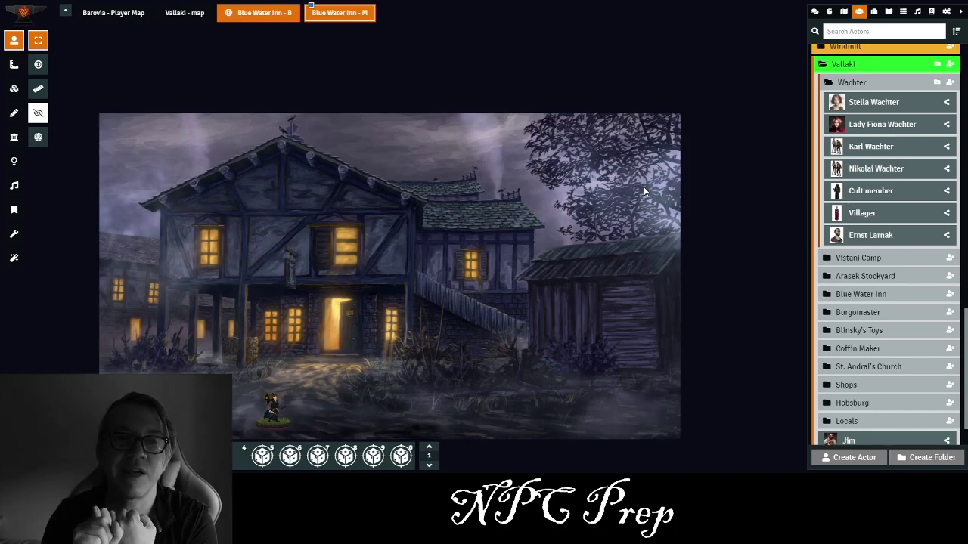
- Reopen Lady Fiona Wachter's sheet and check her prototype token's name, display name and disposition settings, closing only the token settings
left_click(877, 124)
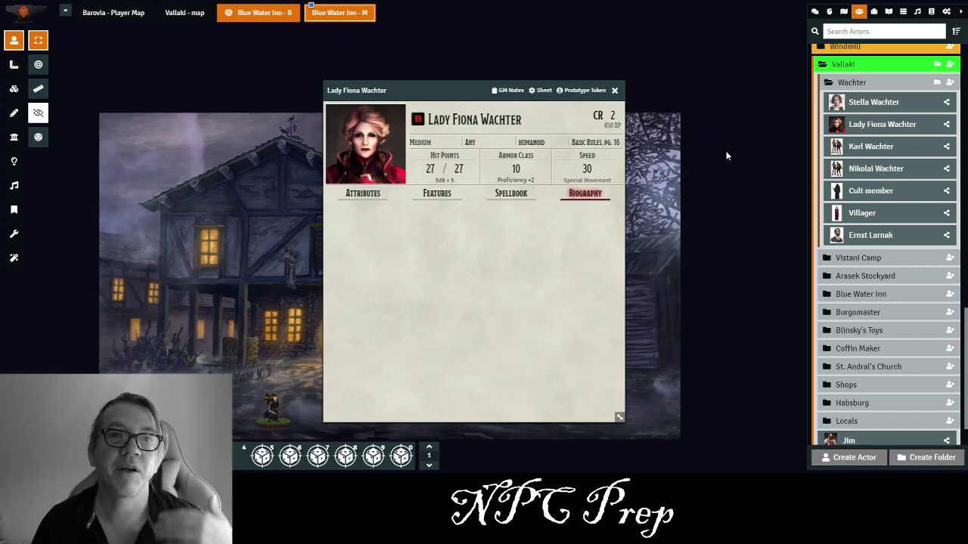
left_click(584, 90)
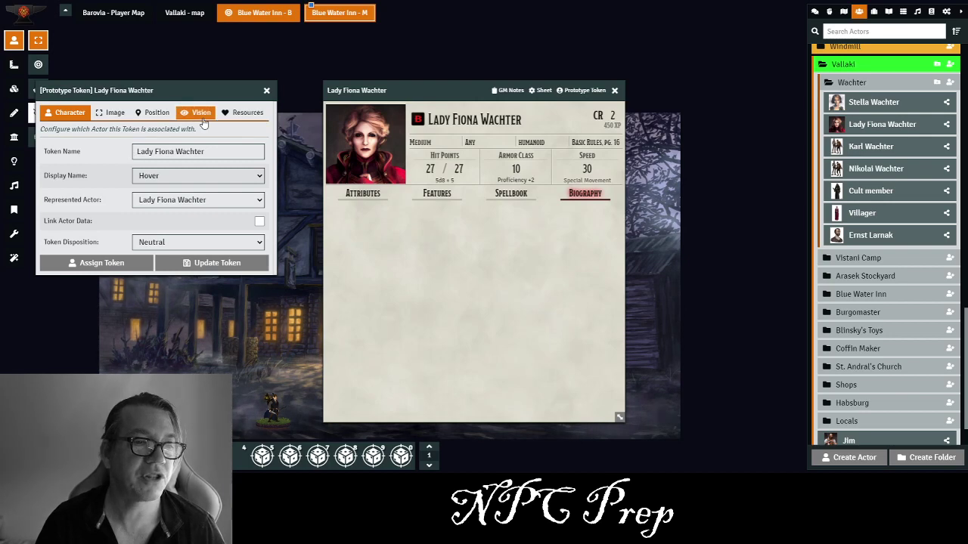
left_click(208, 150)
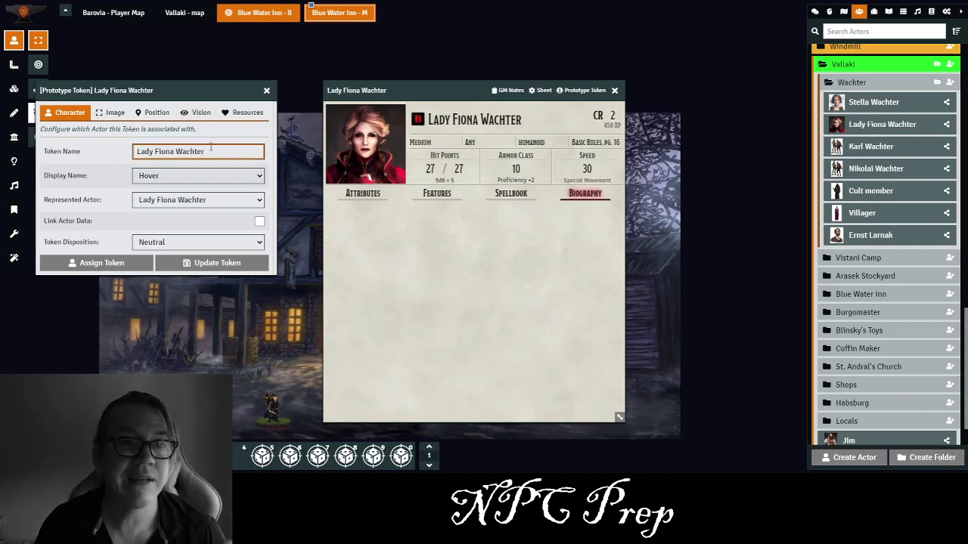
left_click(204, 177)
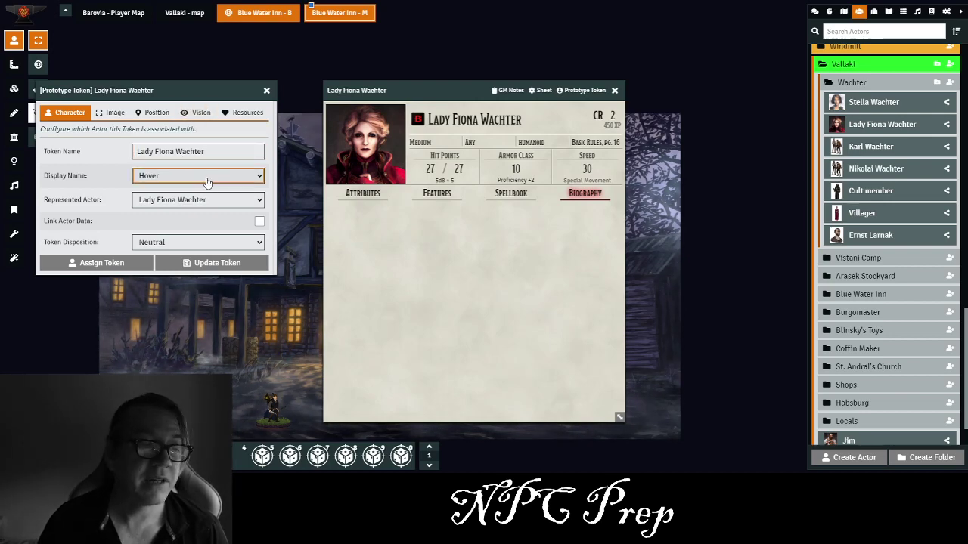
left_click(200, 241)
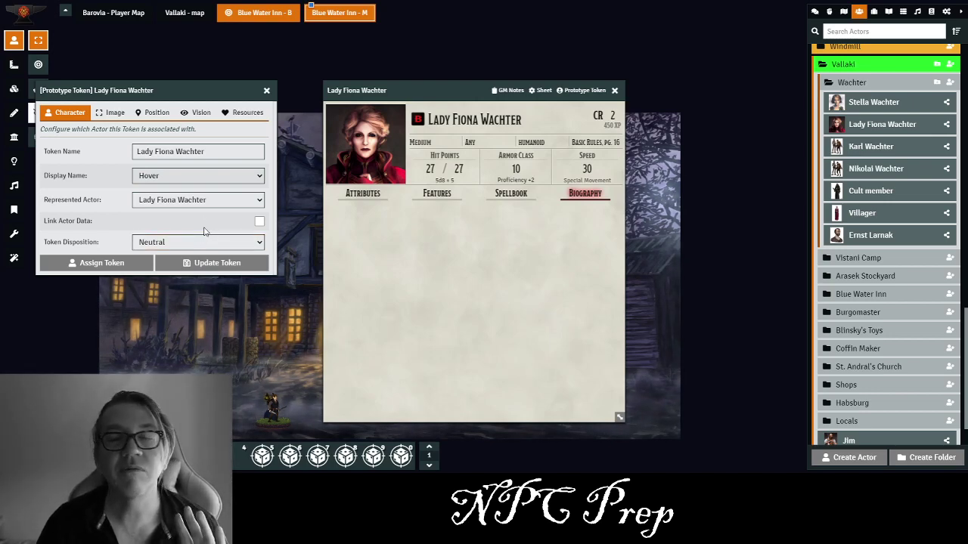
left_click(267, 90)
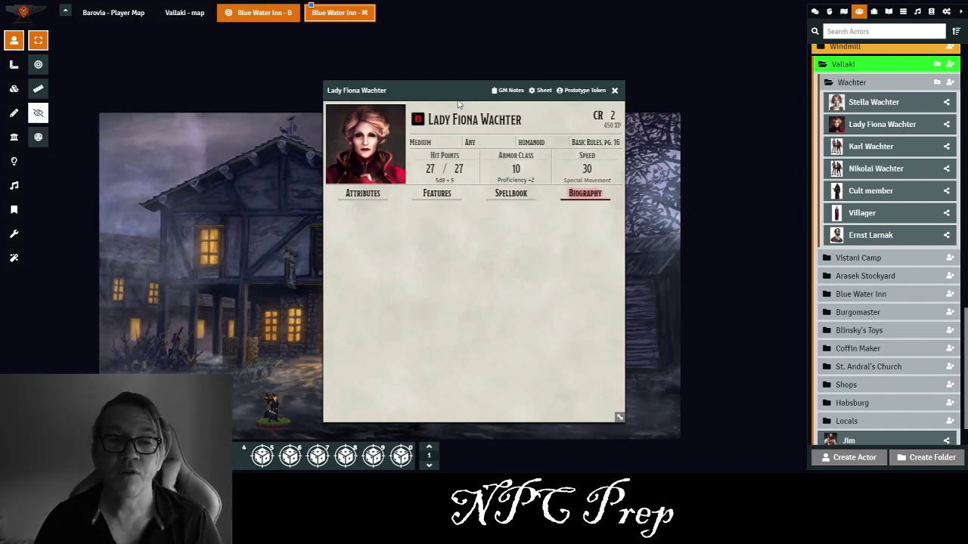
- Compare Lady Fiona Wachter's GM notes with the Wachterhaus and Fiona Wachter source pages in the browser, and close the notes
left_click(515, 88)
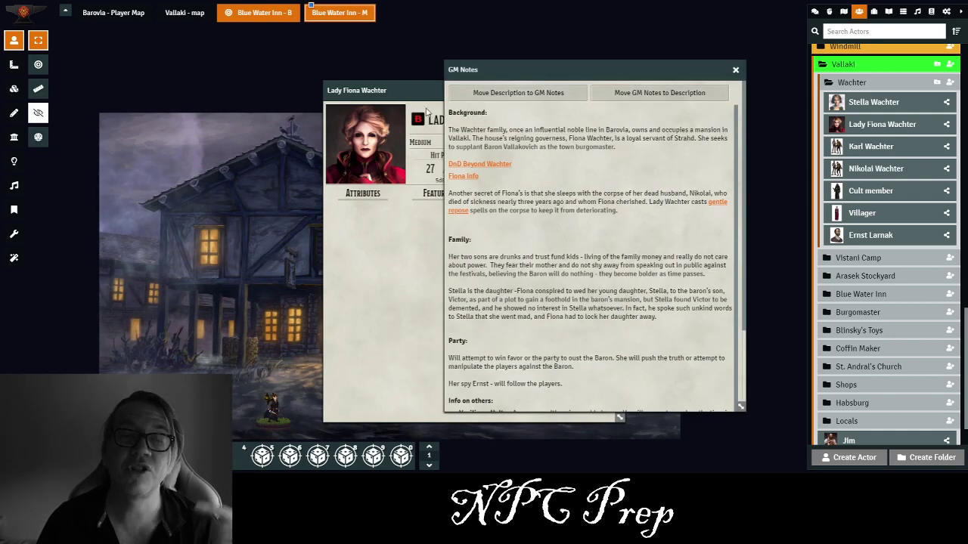
mouse_move(726, 115)
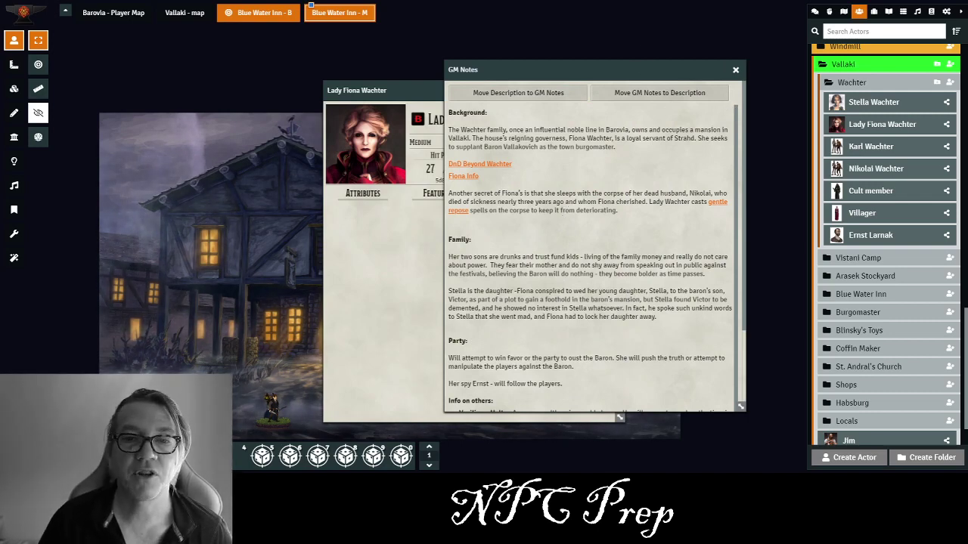
key("alt+Tab")
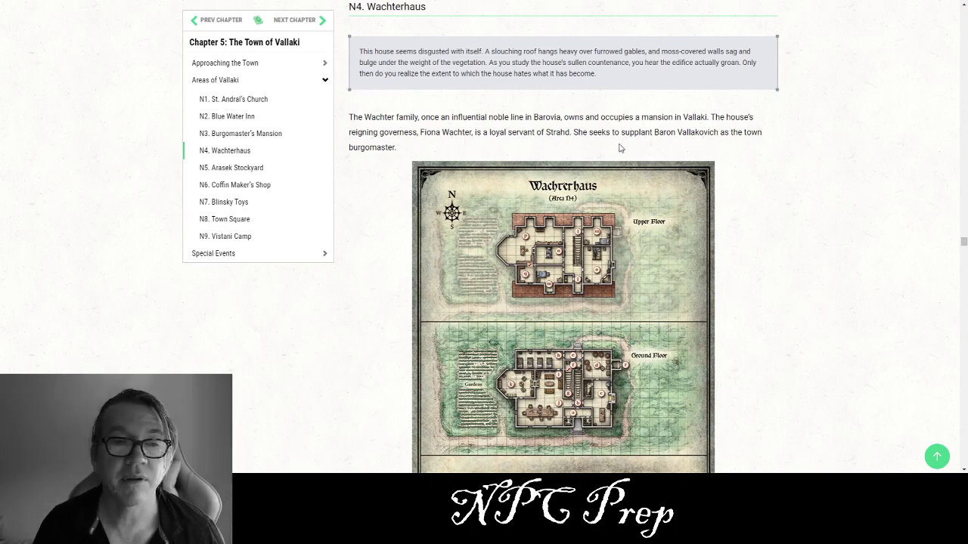
key("ctrl+Tab")
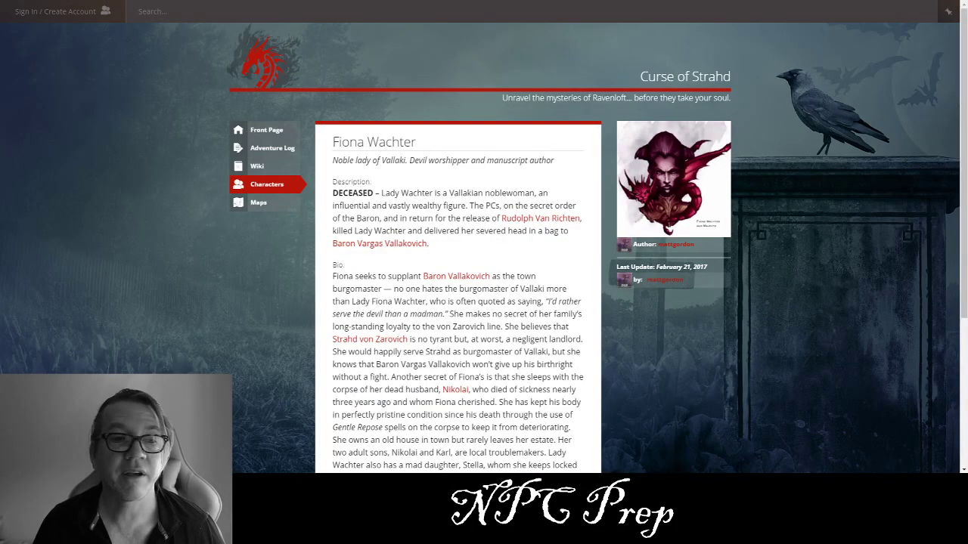
scroll(436, 230, "down", 1)
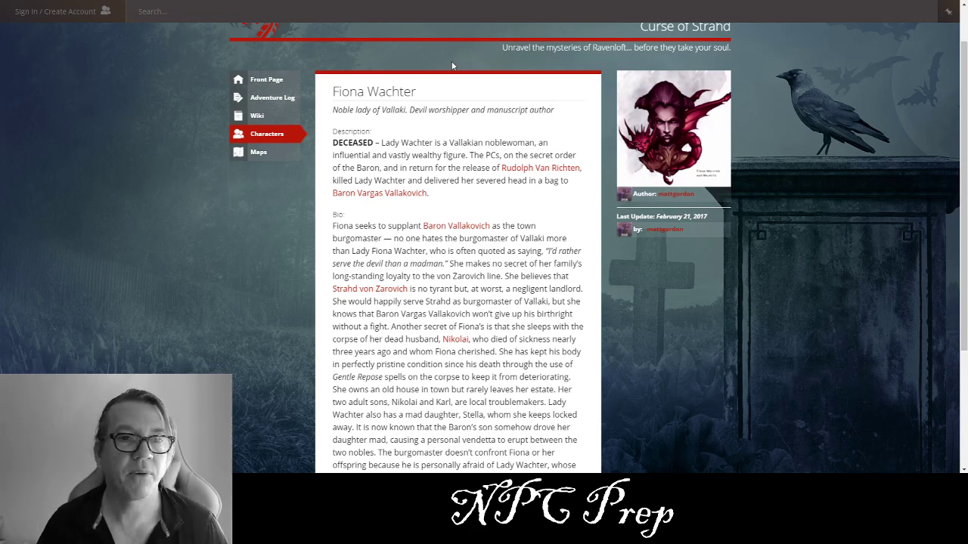
key("alt+Tab")
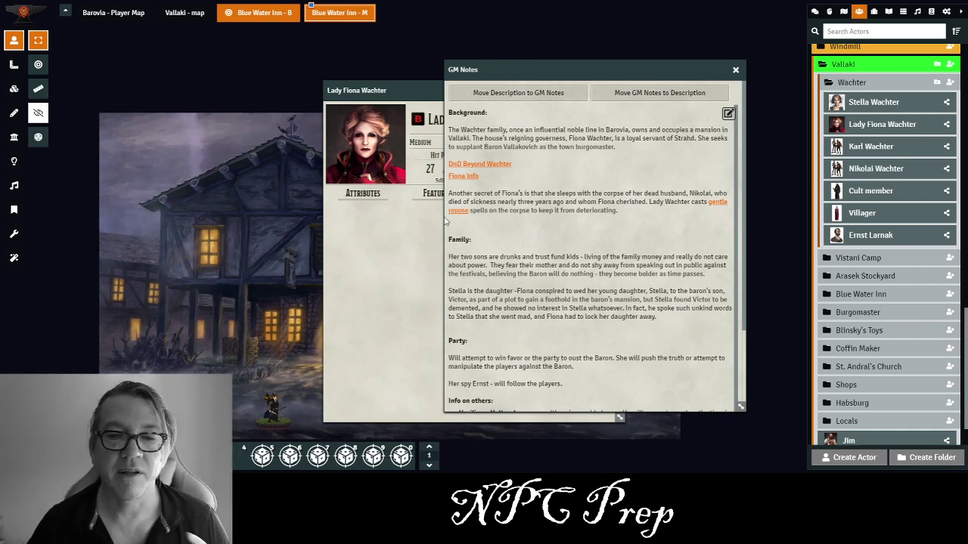
left_click(736, 71)
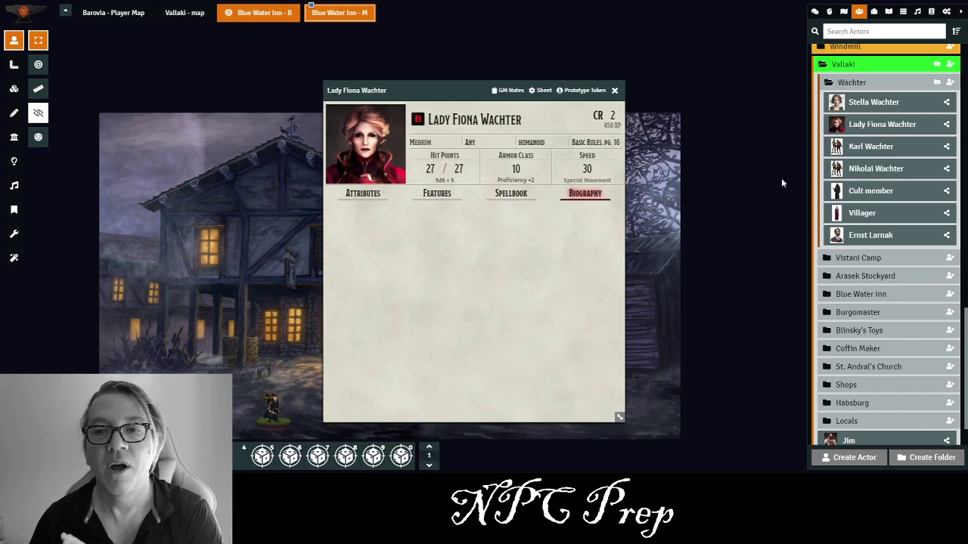
- Collapse the Wachter actor folder, and view the actors in the Vistani Camp folder before collapsing it too
left_click(881, 82)
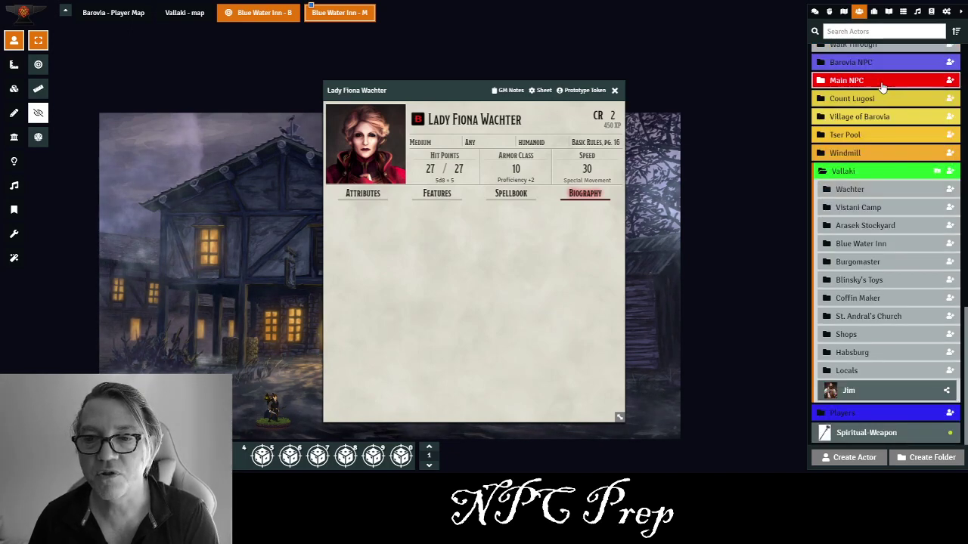
left_click(874, 209)
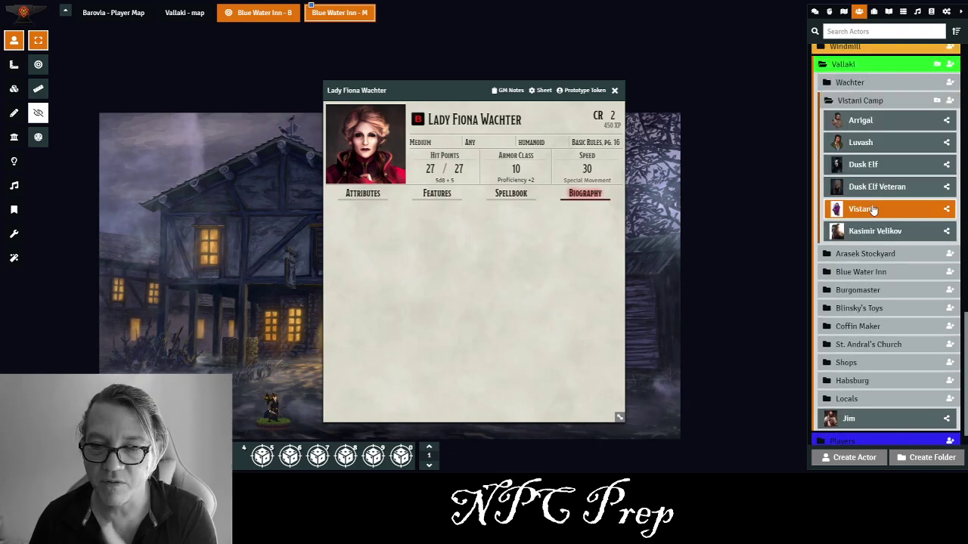
left_click(871, 97)
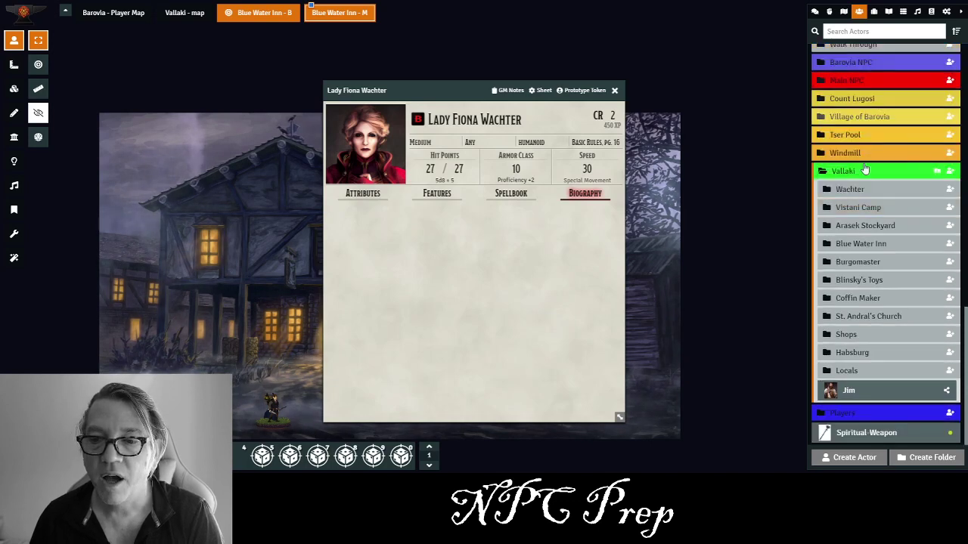